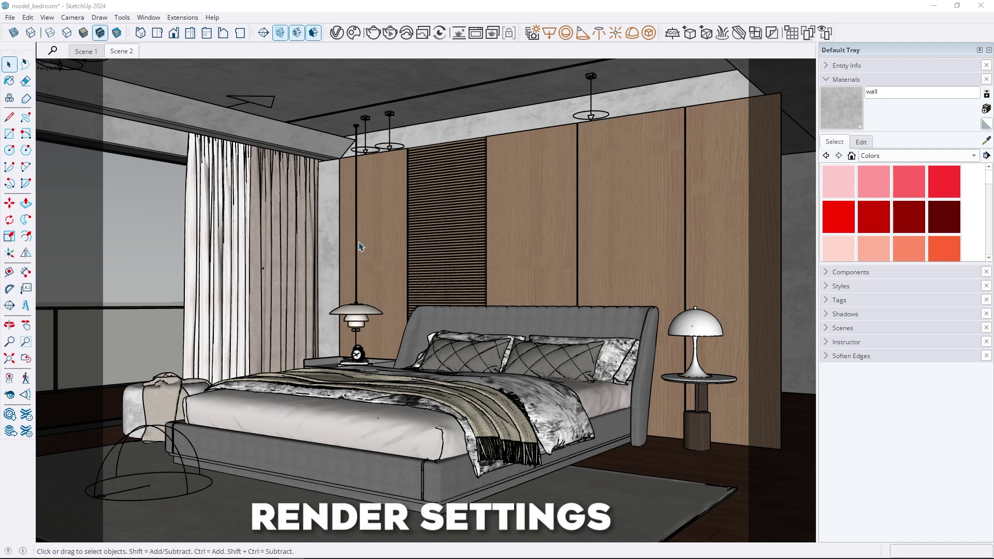
Step: Switch the V-Ray engine from CPU to GPU, try CUDA, then settle on RTX
{"action": "left_click", "coordinate": [337, 33]}
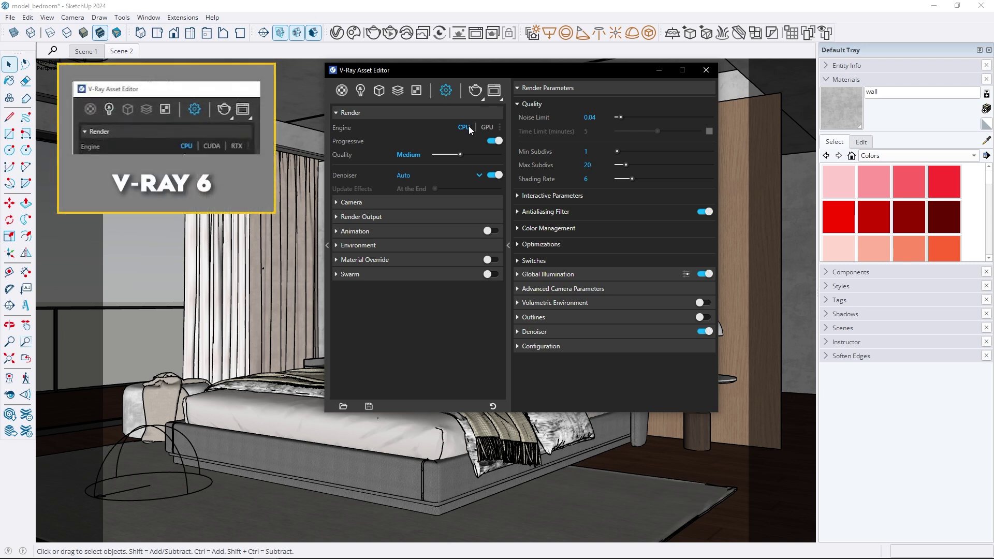
{"action": "left_click", "coordinate": [490, 128]}
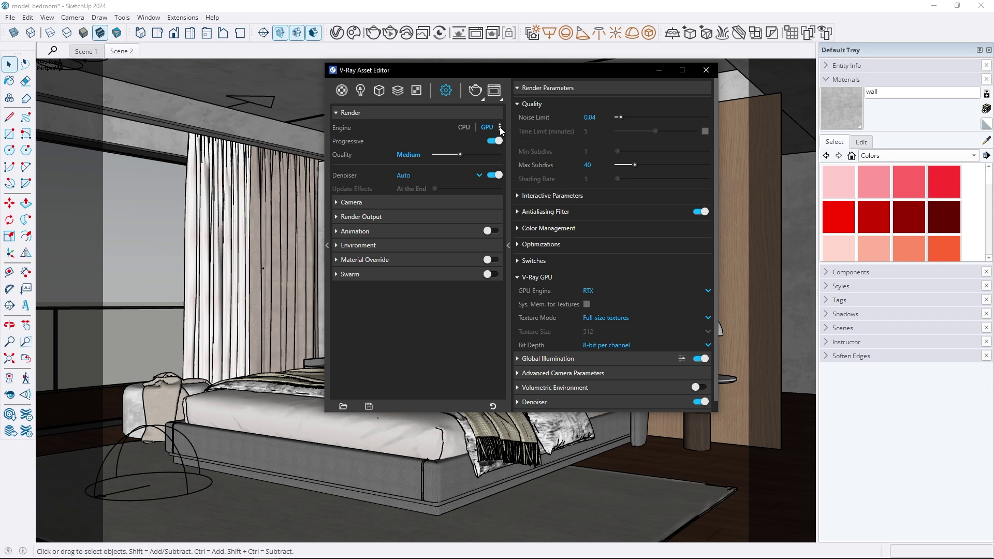
{"action": "left_click", "coordinate": [500, 129]}
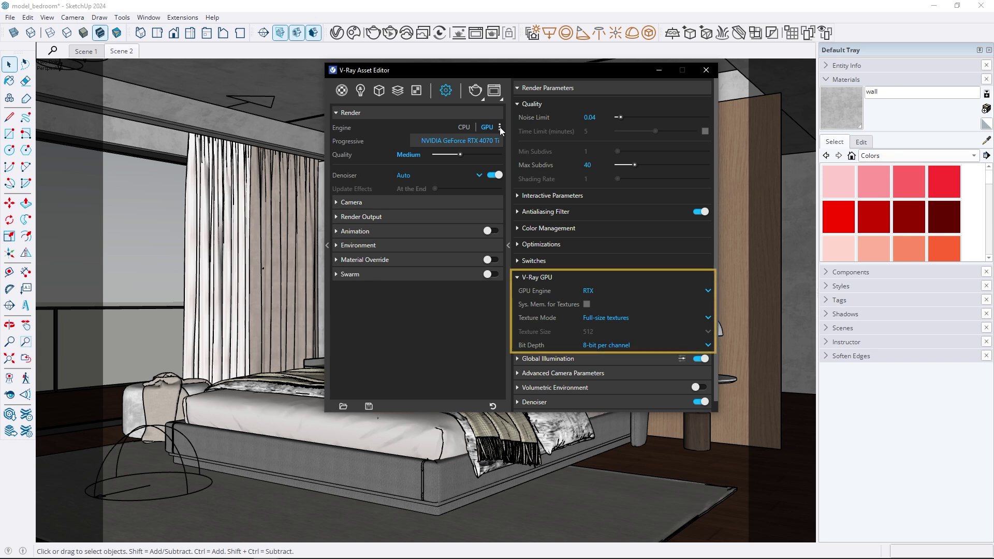
{"action": "left_click", "coordinate": [618, 293]}
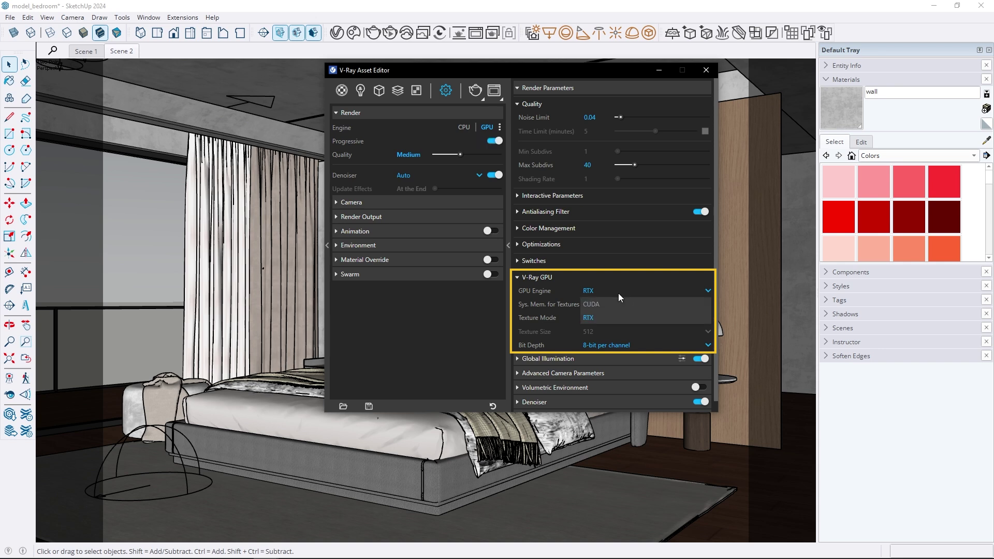
{"action": "left_click", "coordinate": [617, 304]}
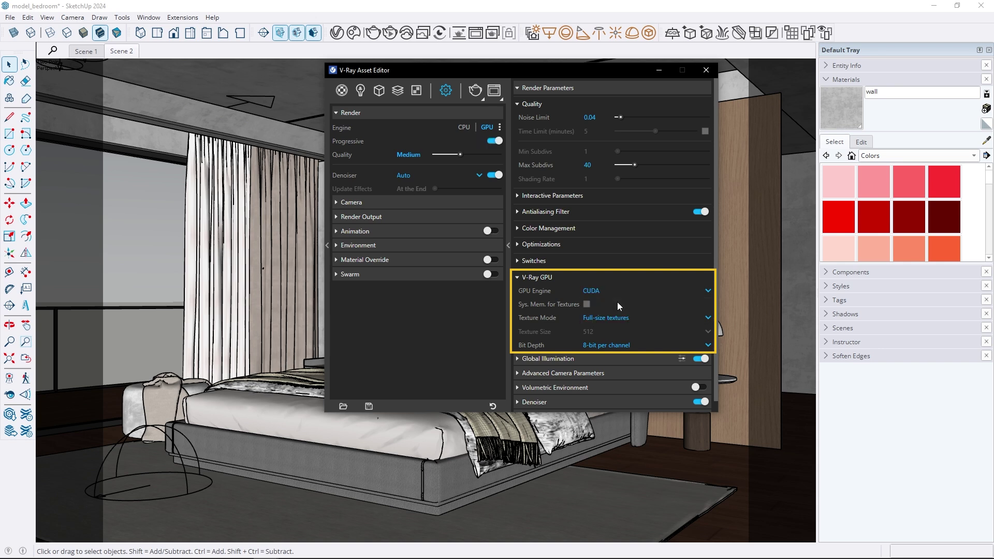
{"action": "left_click", "coordinate": [616, 288]}
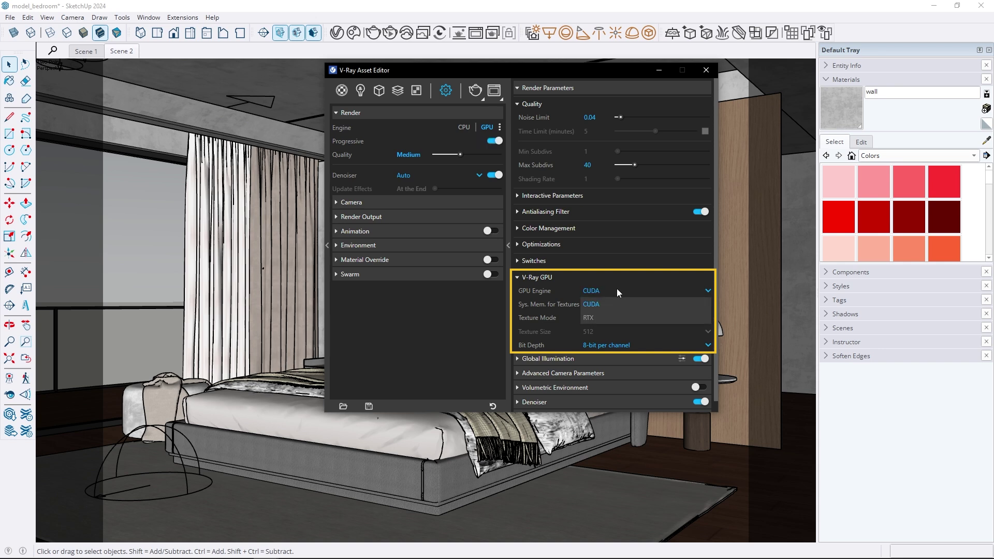
{"action": "left_click", "coordinate": [613, 319]}
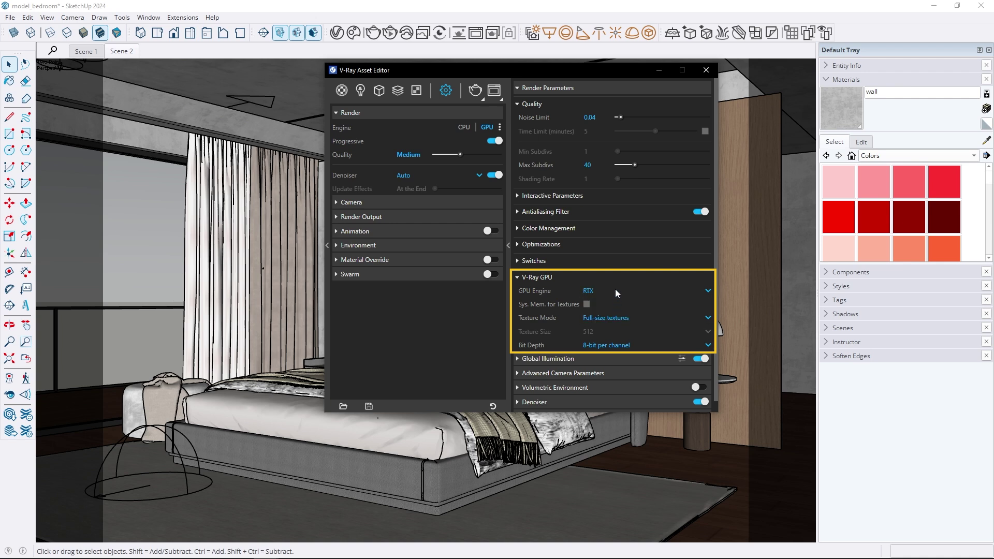
{"action": "left_click", "coordinate": [425, 175]}
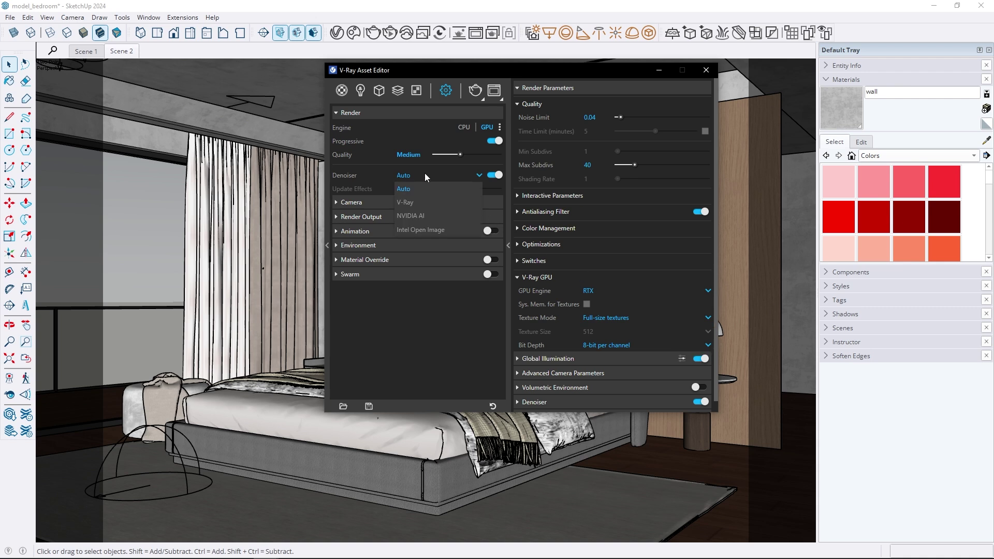
{"action": "left_click", "coordinate": [425, 202]}
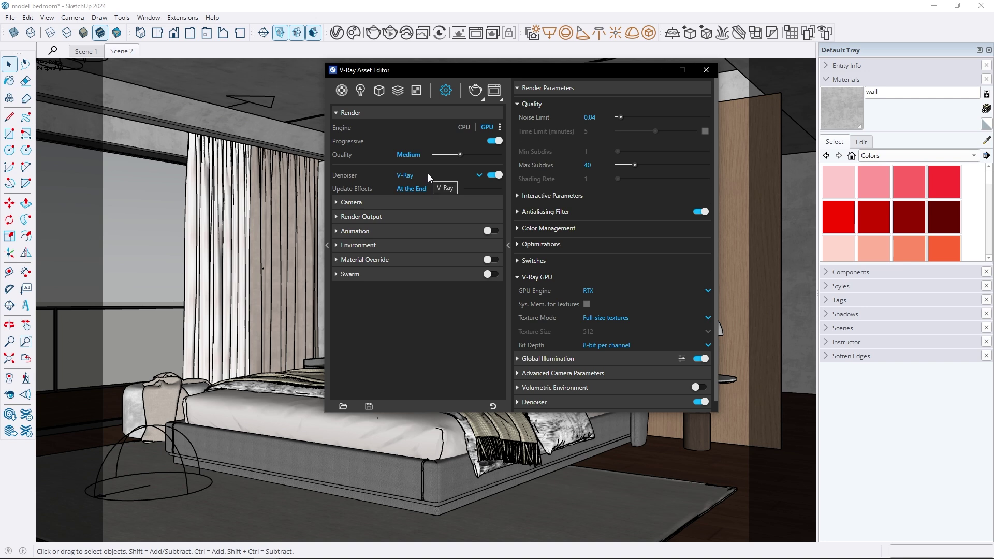
{"action": "left_click", "coordinate": [428, 175]}
{"action": "left_click", "coordinate": [428, 189]}
Step: Expand Material Override, switch it on, and view the Override Mode options
{"action": "left_click", "coordinate": [373, 261]}
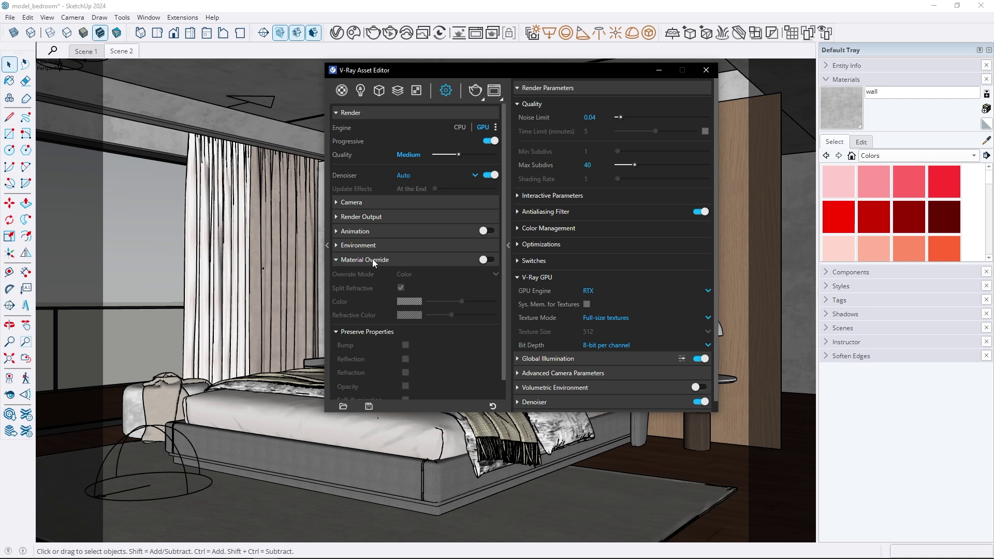
{"action": "left_click", "coordinate": [484, 260]}
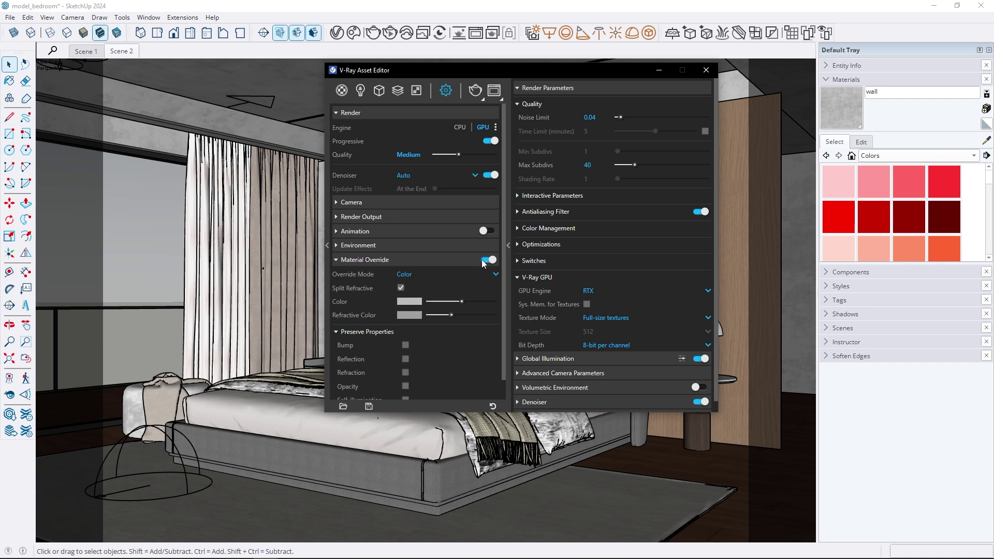
{"action": "left_click", "coordinate": [443, 275]}
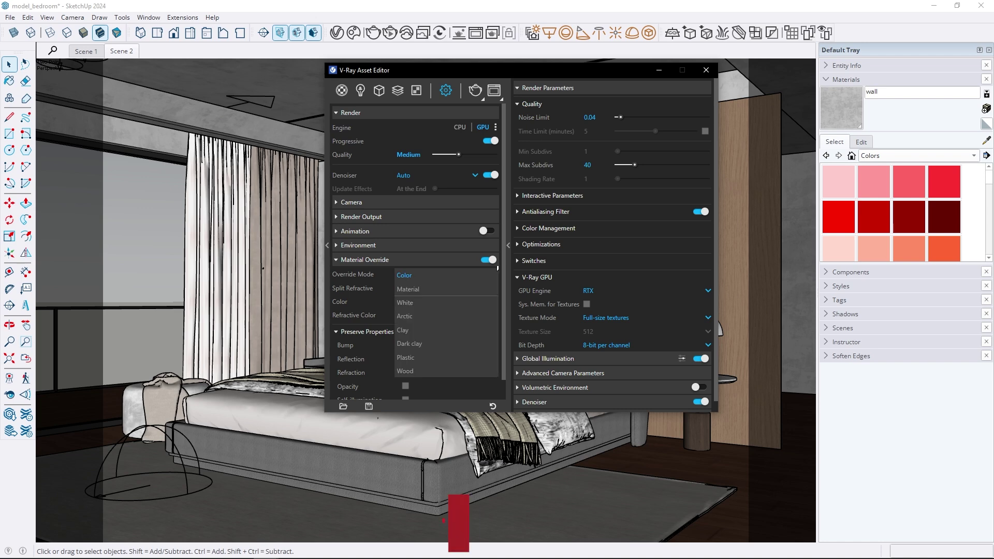
Step: Toggle the window material's Can be Overridden checkbox off and back on
{"action": "left_click", "coordinate": [342, 90]}
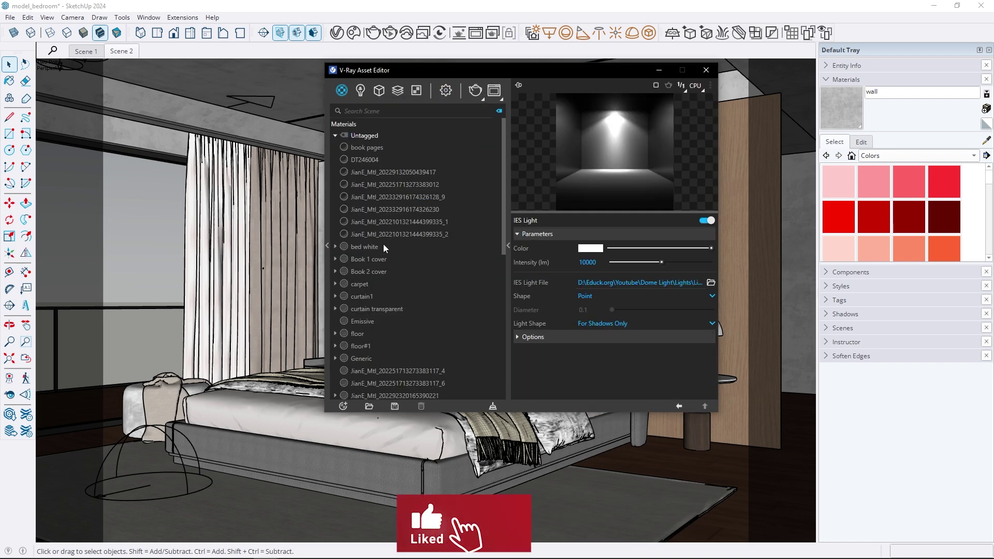
{"action": "scroll", "coordinate": [384, 254], "scroll_direction": "down", "scroll_amount": 6}
{"action": "left_click", "coordinate": [387, 396]}
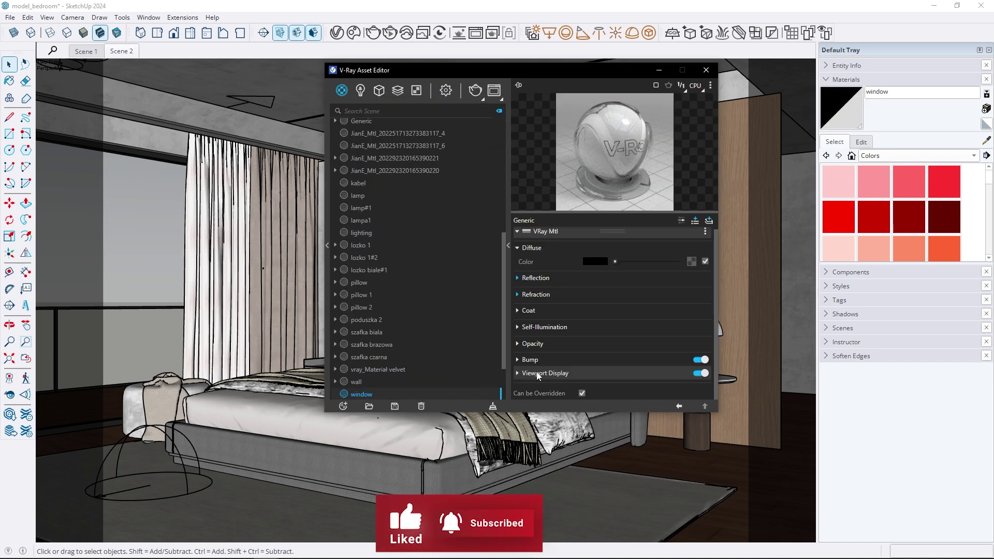
{"action": "left_click", "coordinate": [582, 393]}
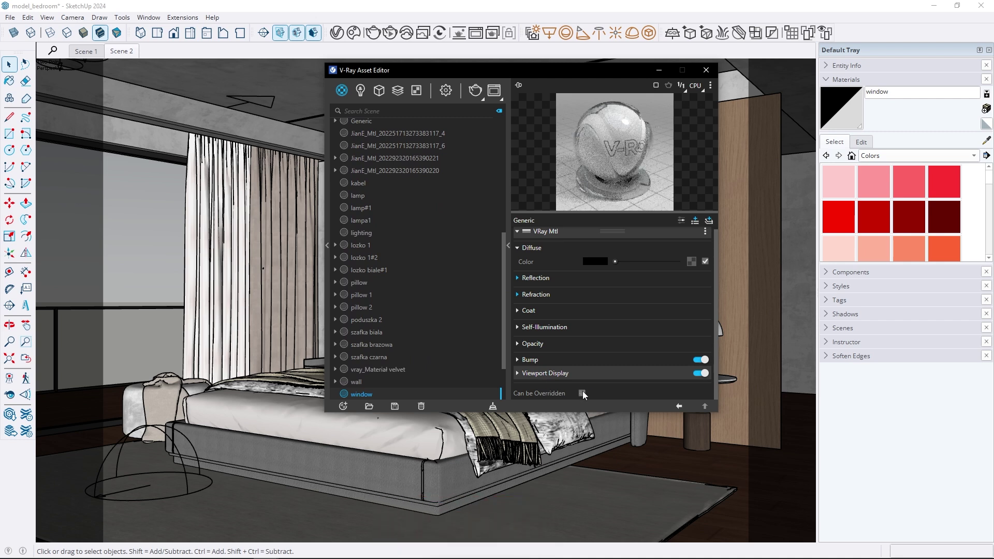
{"action": "left_click", "coordinate": [582, 393]}
{"action": "left_click", "coordinate": [445, 90]}
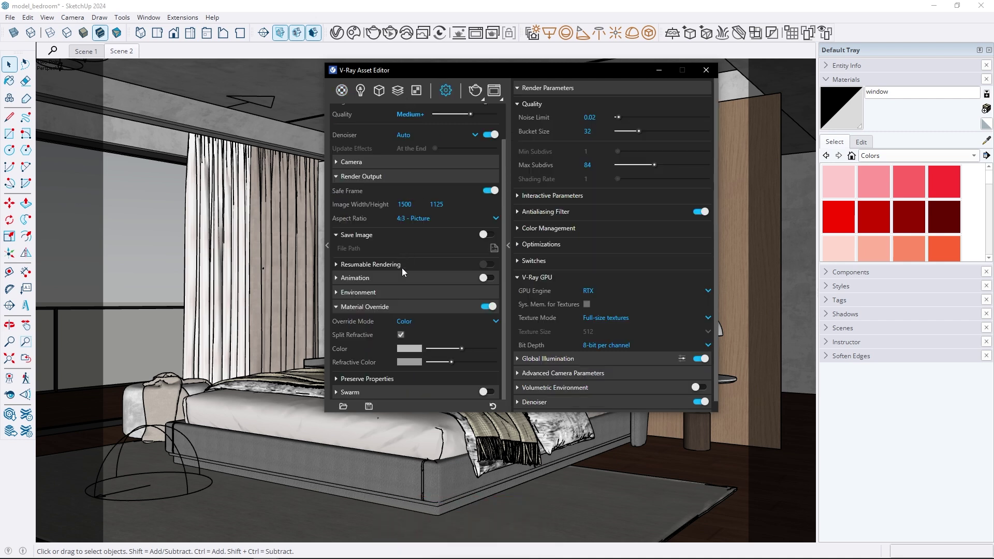
Step: Preserve bump, reflection, refraction, opacity and self-illumination, then A/B compare the re-rendered bedroom
{"action": "left_click", "coordinate": [389, 379]}
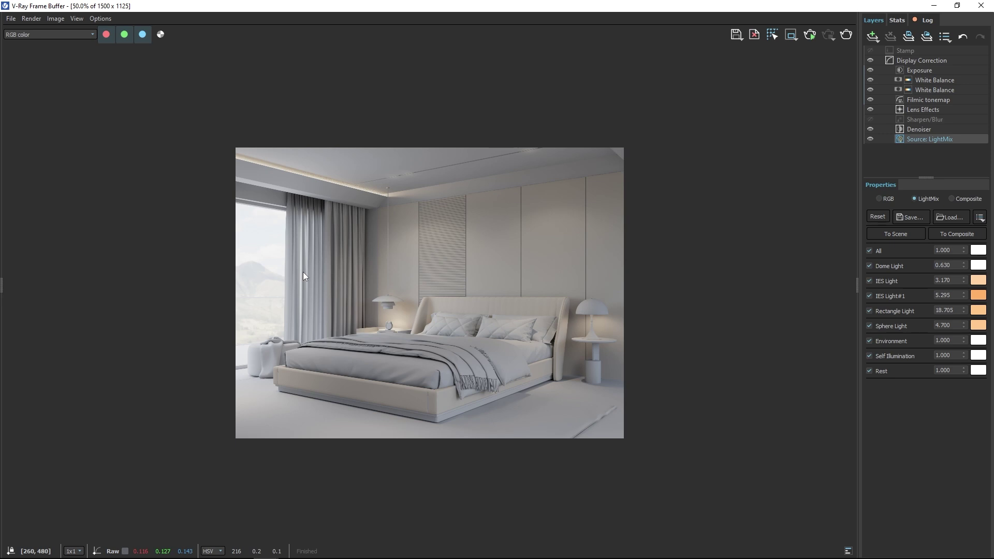
{"action": "left_click", "coordinate": [934, 5]}
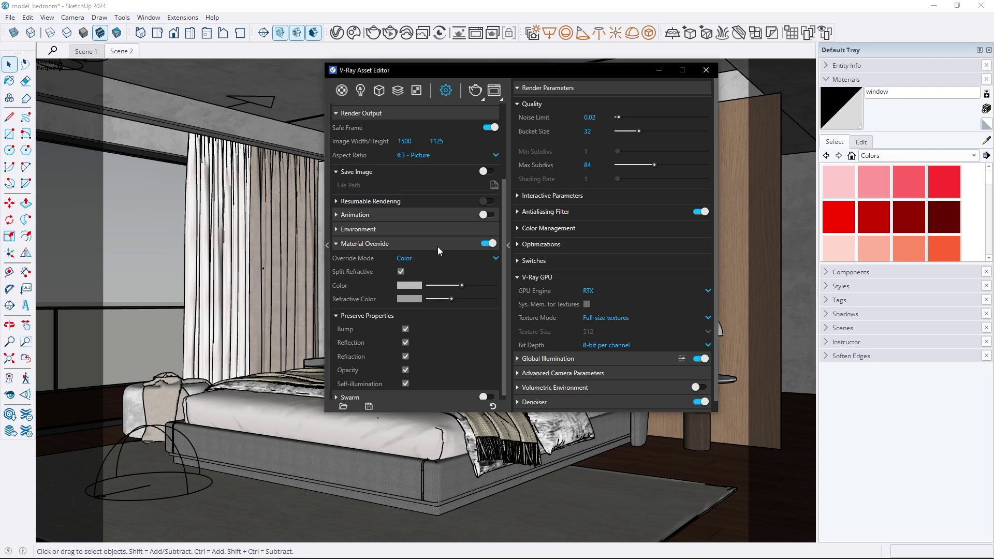
{"action": "left_click", "coordinate": [494, 91]}
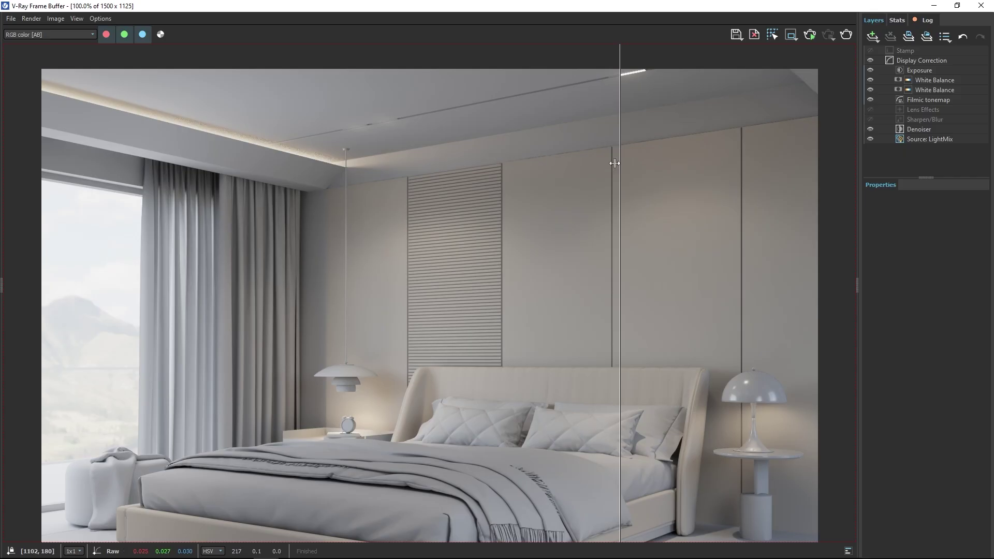
{"action": "left_click_drag", "start_coordinate": [620, 160], "coordinate": [8, 223]}
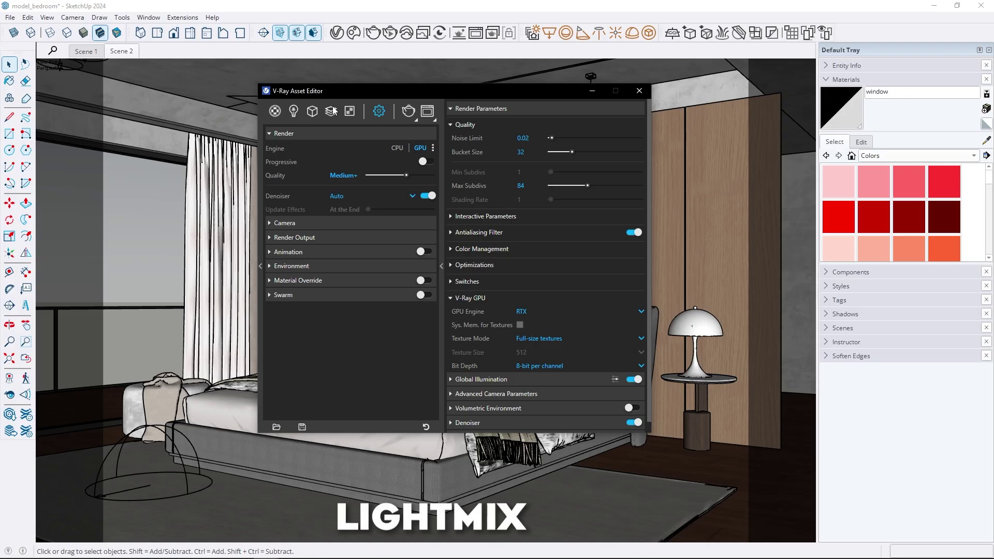
Step: Add a Light Mix render element via Create Asset > Render Elements
{"action": "left_click", "coordinate": [332, 111]}
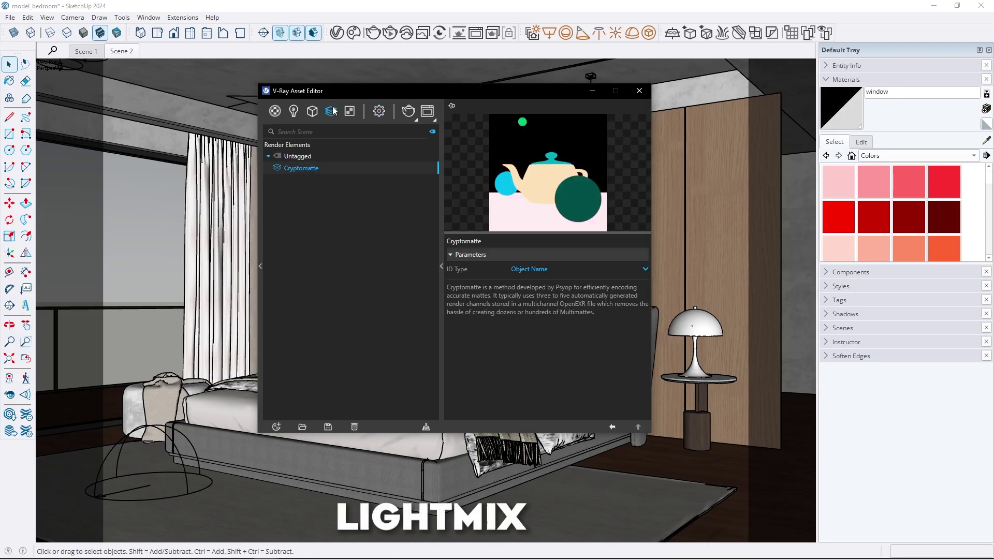
{"action": "left_click", "coordinate": [277, 426]}
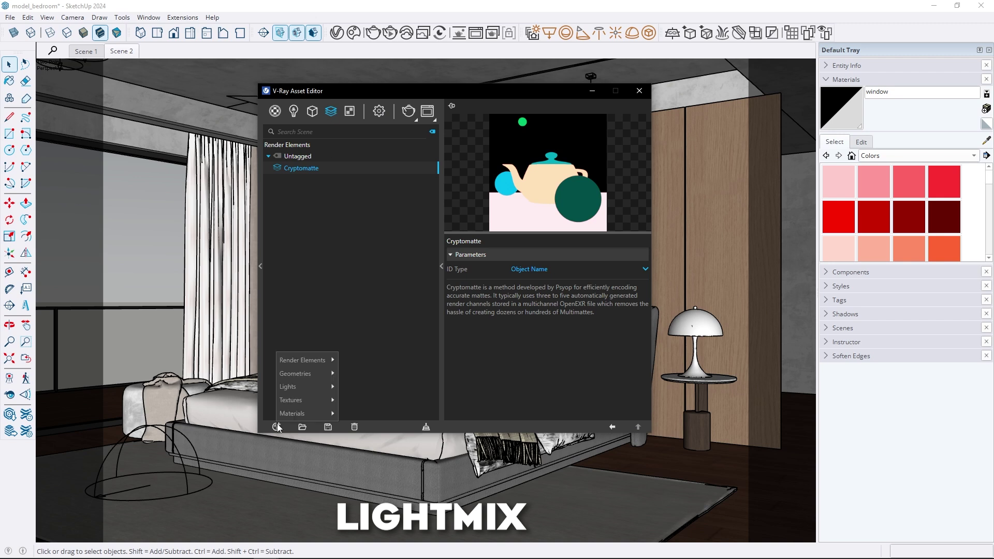
{"action": "mouse_move", "coordinate": [302, 360]}
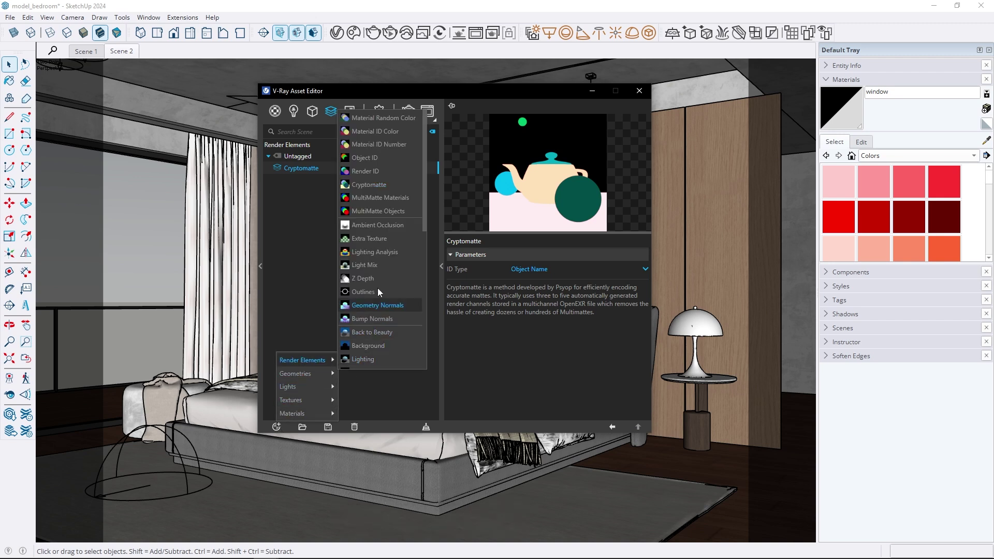
{"action": "left_click", "coordinate": [372, 267]}
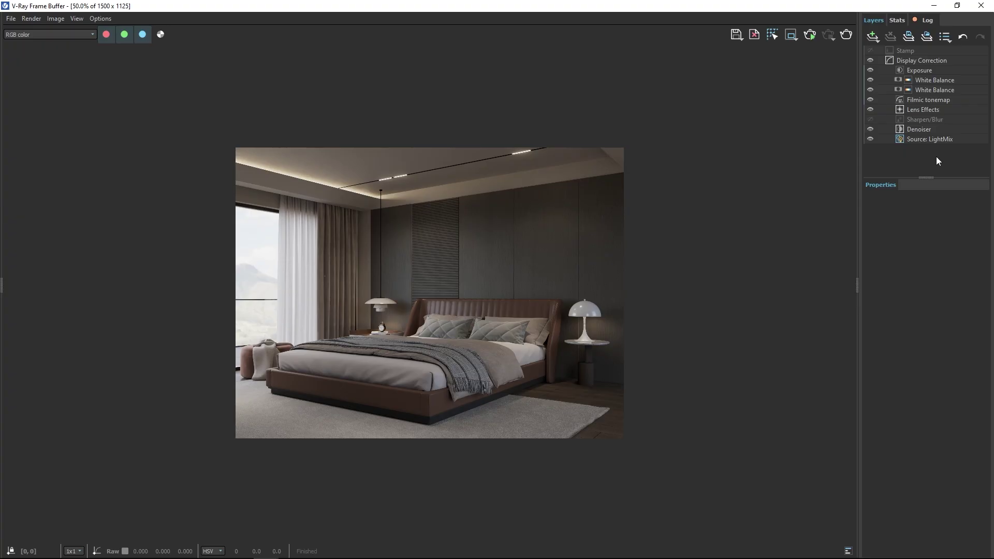
Step: In the VFB LightMix layer, toggle the Emissive and Emissive#1 strip lights off and on
{"action": "left_click", "coordinate": [932, 139]}
{"action": "left_click", "coordinate": [870, 280]}
{"action": "left_click", "coordinate": [870, 281]}
{"action": "left_click", "coordinate": [869, 296]}
{"action": "left_click", "coordinate": [869, 296]}
Step: Tint the Emissive strip orange at 3.130 intensity and Emissive#1 light blue
{"action": "left_click", "coordinate": [978, 280]}
{"action": "left_click_drag", "start_coordinate": [934, 407], "coordinate": [900, 408]}
{"action": "left_click", "coordinate": [917, 454]}
{"action": "left_click_drag", "start_coordinate": [964, 279], "coordinate": [944, 84]}
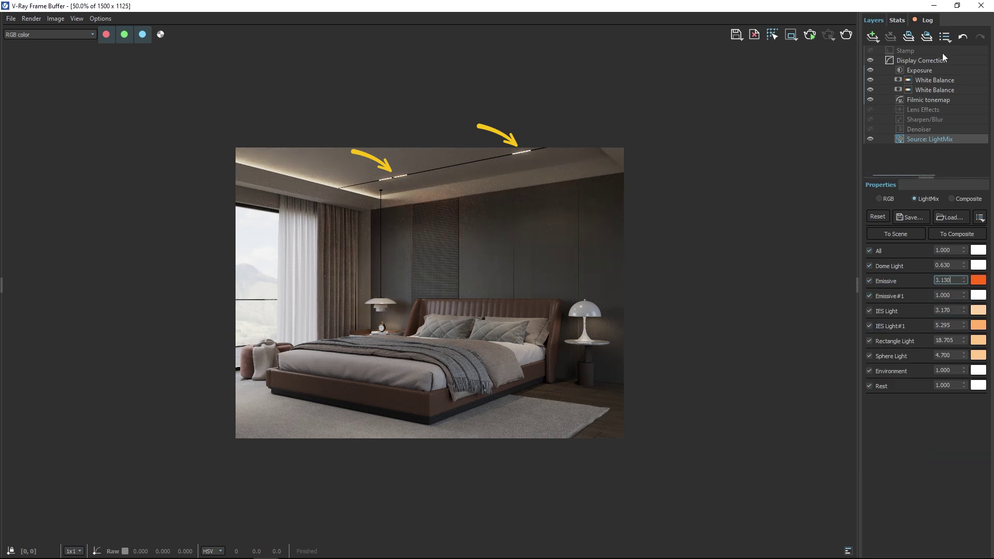
{"action": "left_click", "coordinate": [978, 295]}
{"action": "left_click_drag", "start_coordinate": [927, 424], "coordinate": [934, 424]}
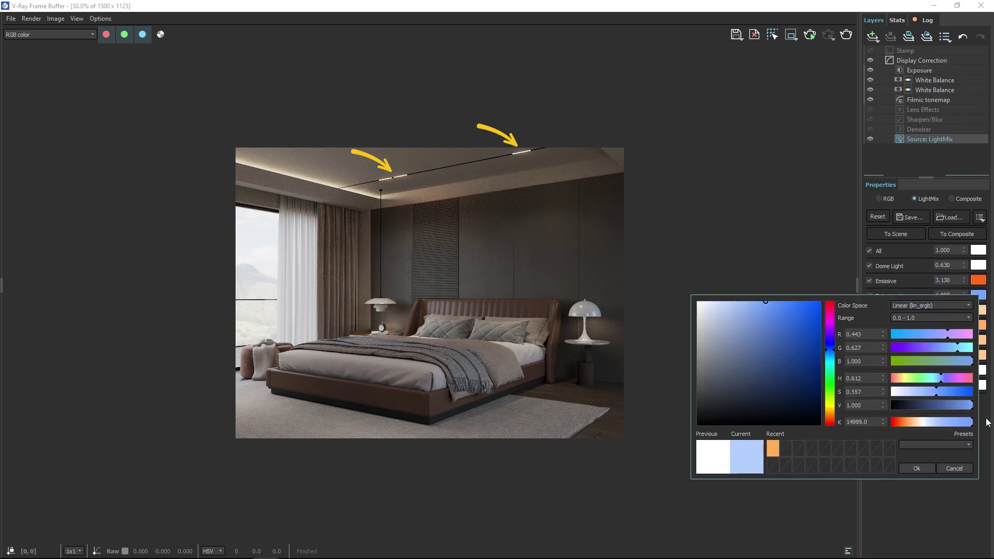
{"action": "left_click", "coordinate": [916, 468]}
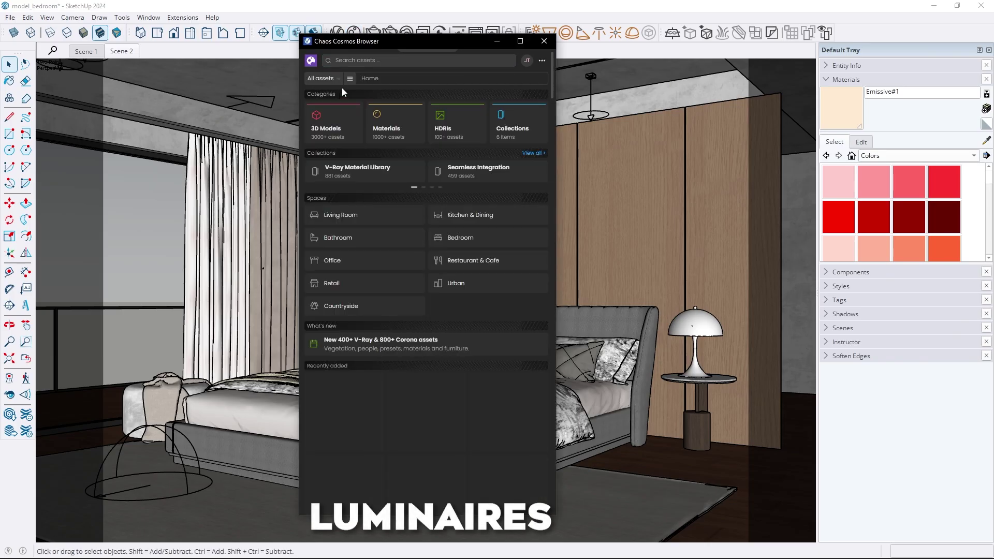
Step: Import Cosmos Lamp 160 011 onto the bedside table, turned to face the bed
{"action": "left_click", "coordinate": [350, 78]}
{"action": "left_click", "coordinate": [353, 112]}
{"action": "left_click", "coordinate": [362, 149]}
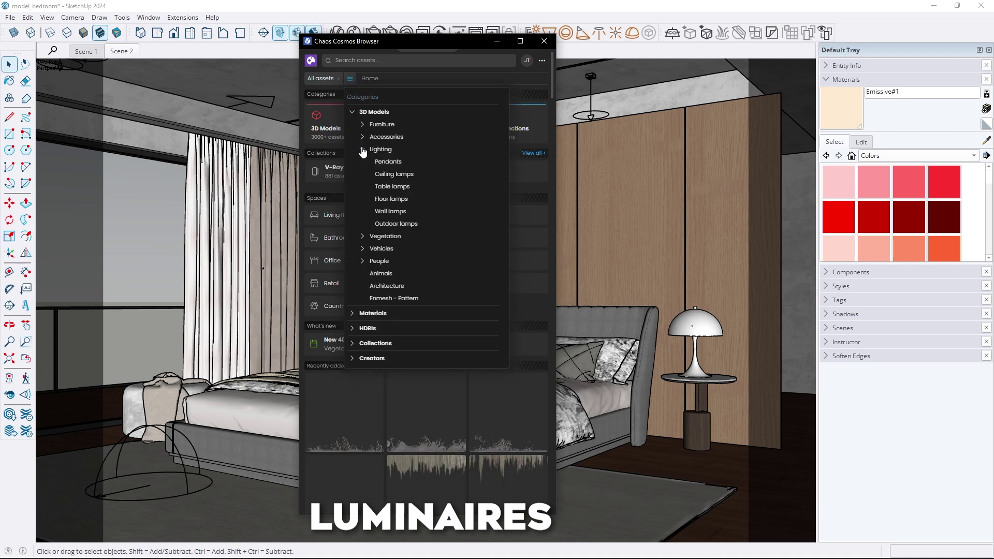
{"action": "left_click", "coordinate": [390, 187]}
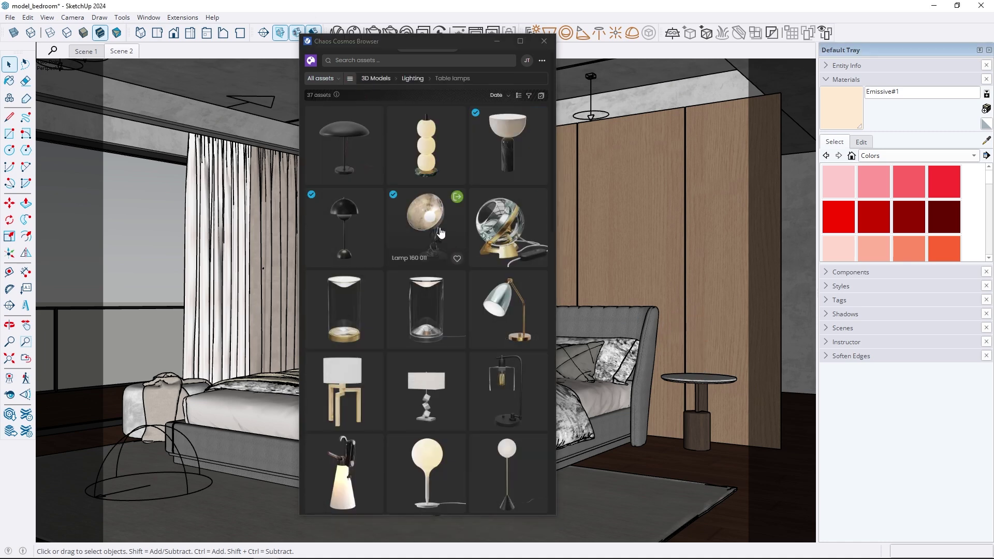
{"action": "left_click", "coordinate": [457, 197]}
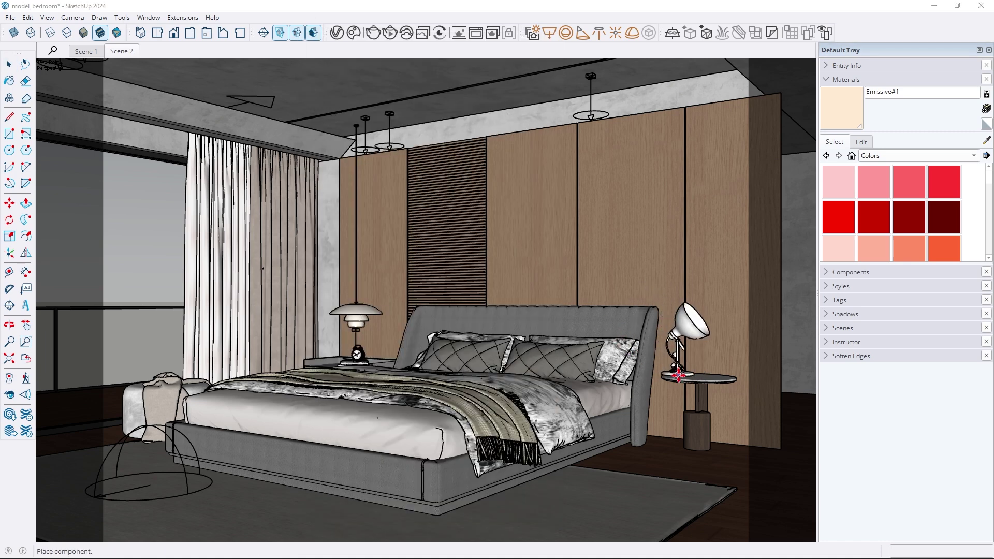
{"action": "left_click", "coordinate": [699, 374]}
{"action": "key", "text": "q"}
{"action": "left_click", "coordinate": [718, 374]}
{"action": "left_click", "coordinate": [720, 373]}
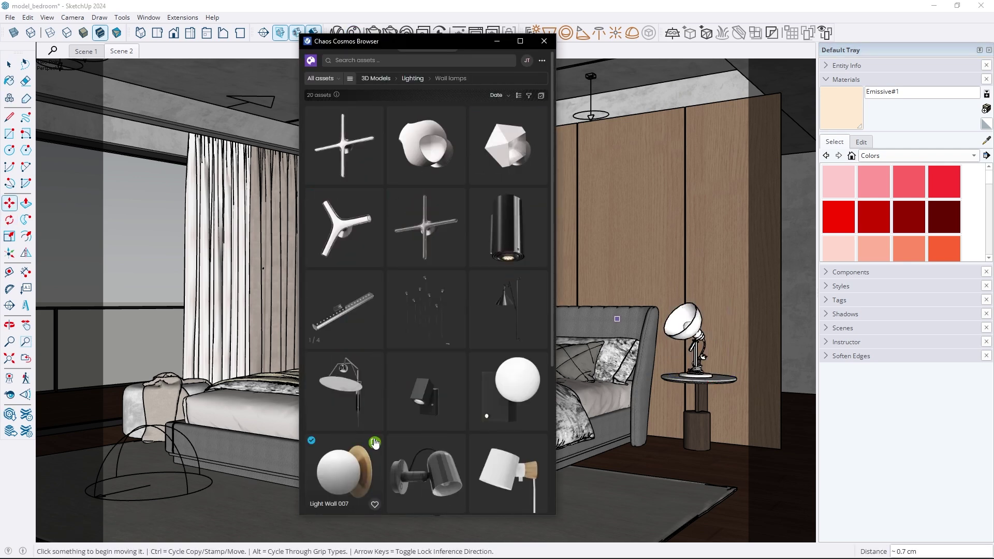
Step: Import Cosmos Light Wall 007 and place it on the wooden wall panel
{"action": "left_click", "coordinate": [375, 442]}
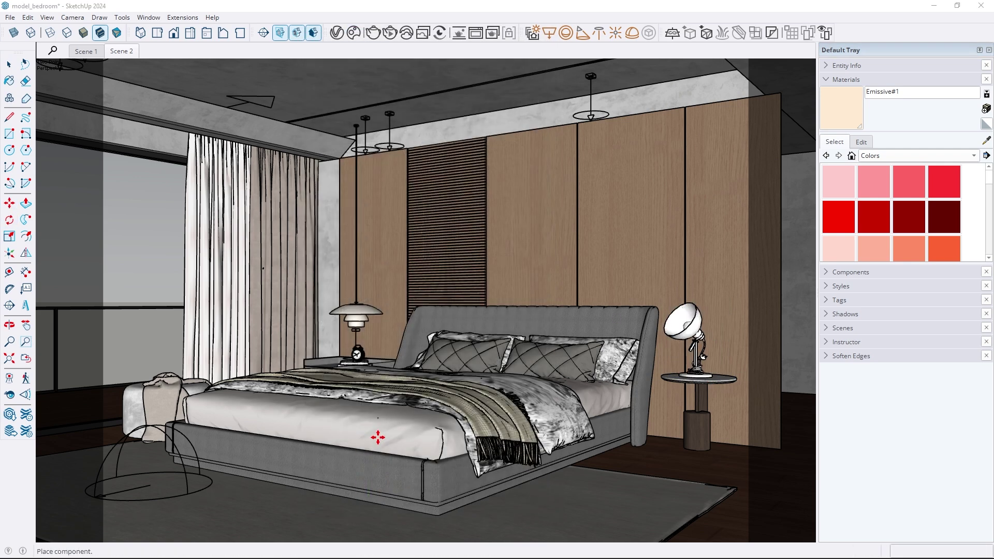
{"action": "left_click", "coordinate": [616, 265]}
{"action": "key", "text": "q"}
{"action": "key", "text": "space"}
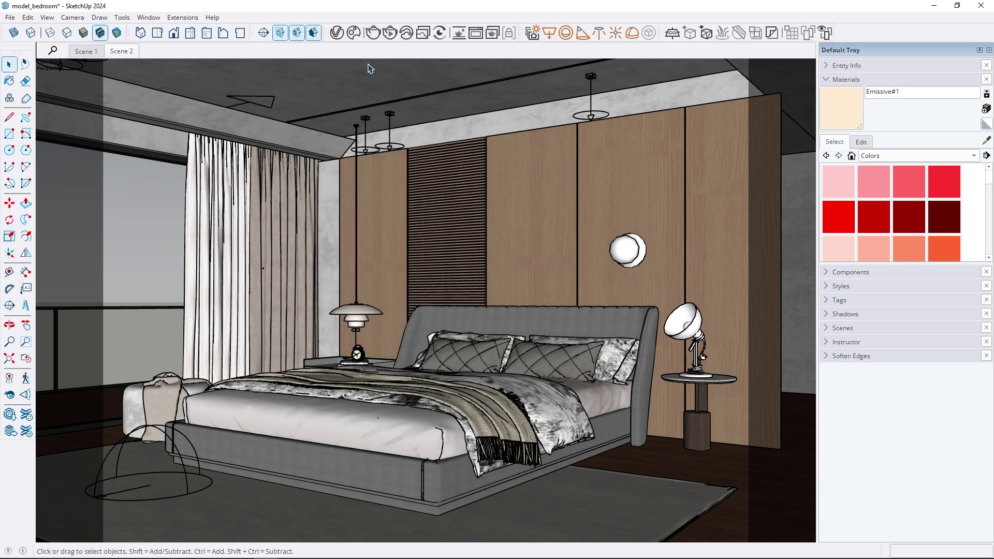
Step: Disable Luminaires on Lamp 160 011 in the Geometries tab and select Light Wall 007
{"action": "left_click", "coordinate": [336, 33]}
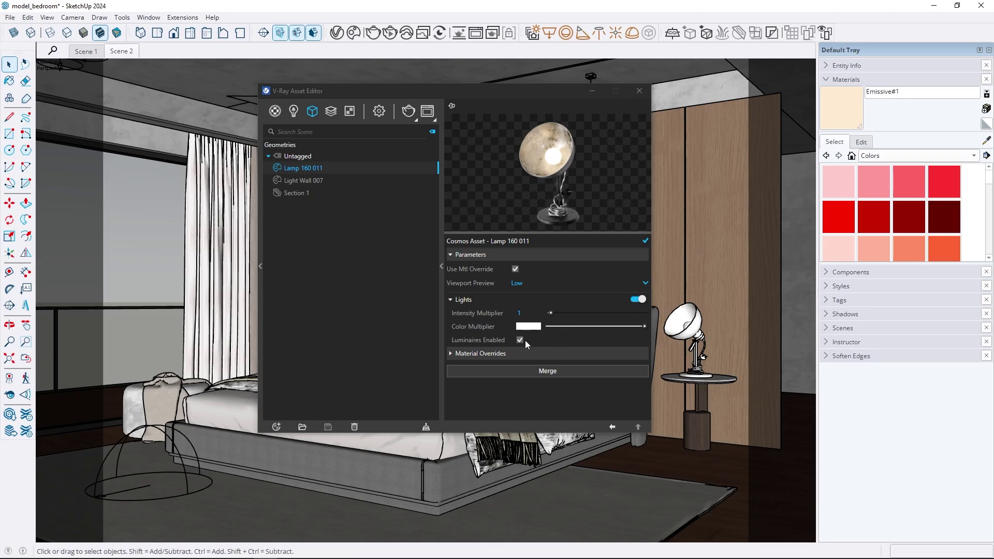
{"action": "left_click", "coordinate": [520, 340]}
{"action": "left_click", "coordinate": [311, 181]}
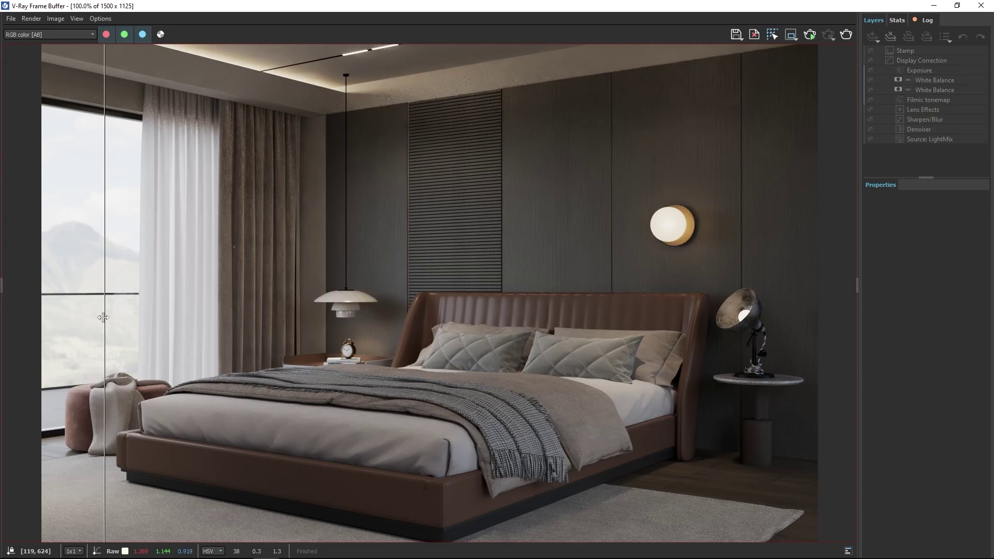
Step: Compare the new bedroom render against the previous one with the VFB A/B split
{"action": "mouse_move", "coordinate": [100, 296]}
{"action": "left_mouse_down"}
{"action": "mouse_move", "coordinate": [812, 297]}
{"action": "mouse_move", "coordinate": [375, 292]}
{"action": "left_mouse_up"}
{"action": "scroll", "coordinate": [812, 297], "scroll_direction": "up", "scroll_amount": 1}
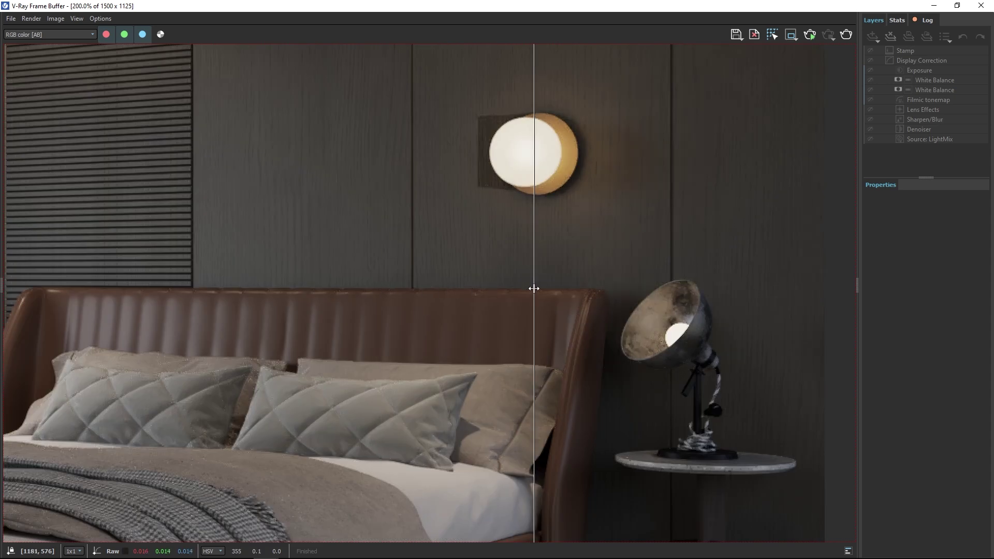
{"action": "left_click_drag", "start_coordinate": [571, 288], "coordinate": [372, 292]}
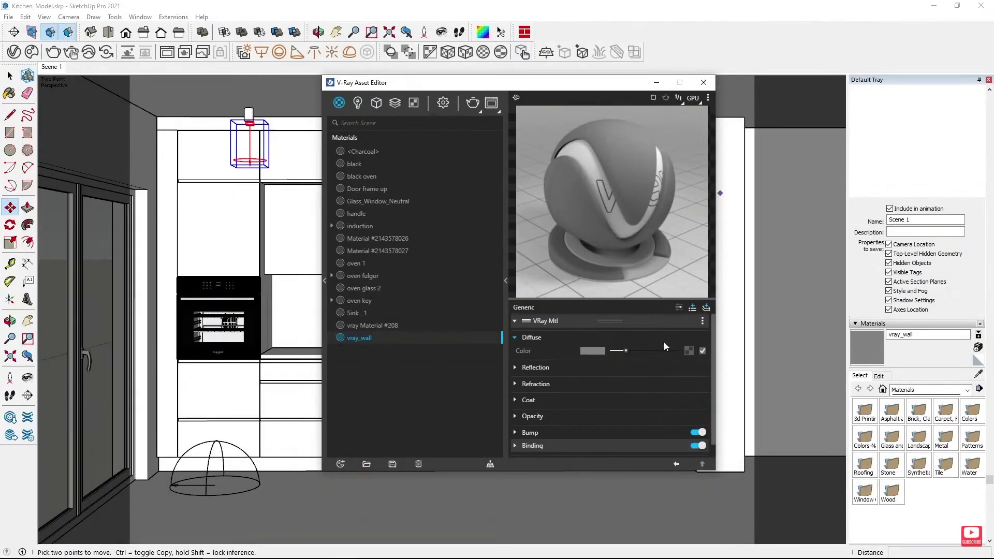
Step: List the available texture types for the _tiles_tabletop diffuse colour
{"action": "left_click", "coordinate": [686, 350]}
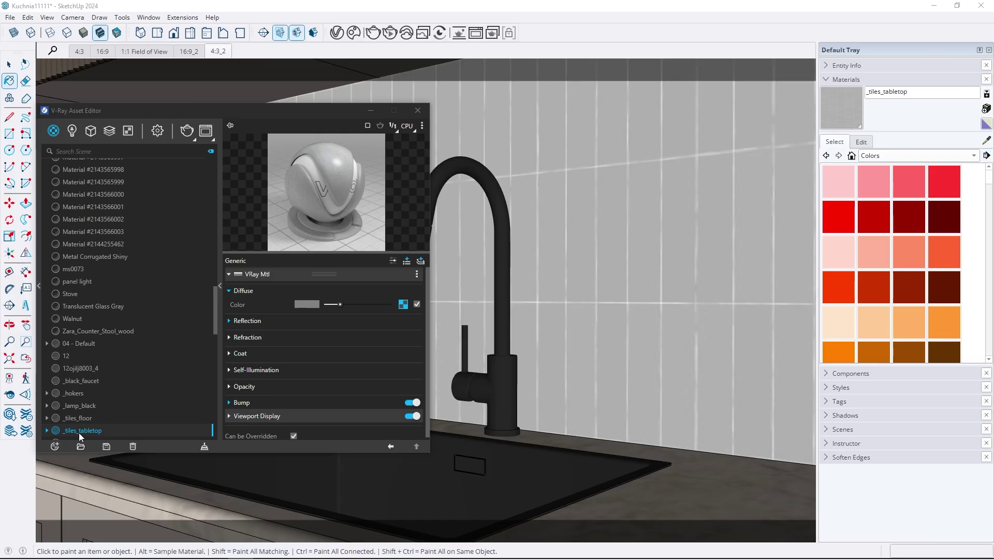
Step: Make the tile diffuse a Layered map with Płytki_COL_4K.jpg as the Layer 1 bitmap
{"action": "left_click", "coordinate": [79, 429]}
{"action": "left_click", "coordinate": [403, 304]}
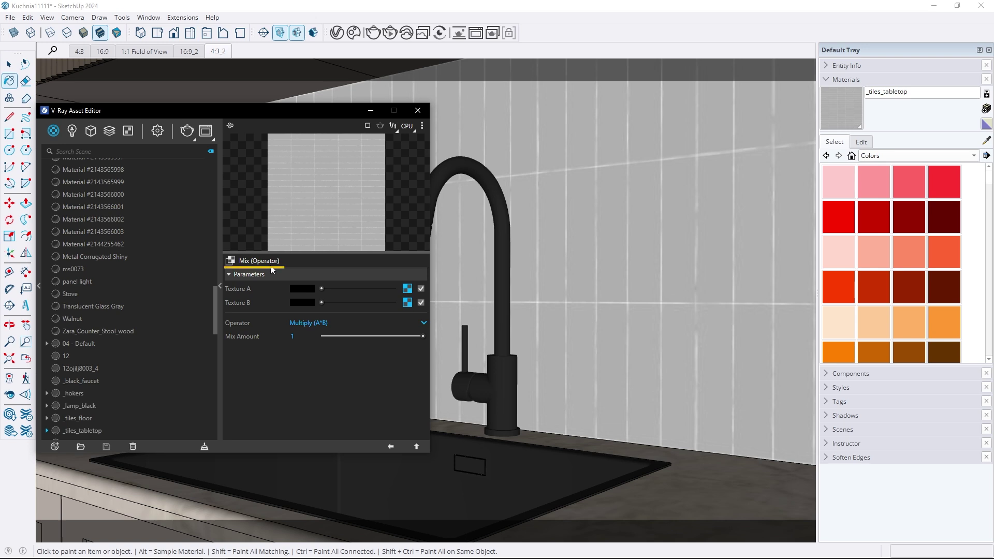
{"action": "left_click", "coordinate": [405, 303]}
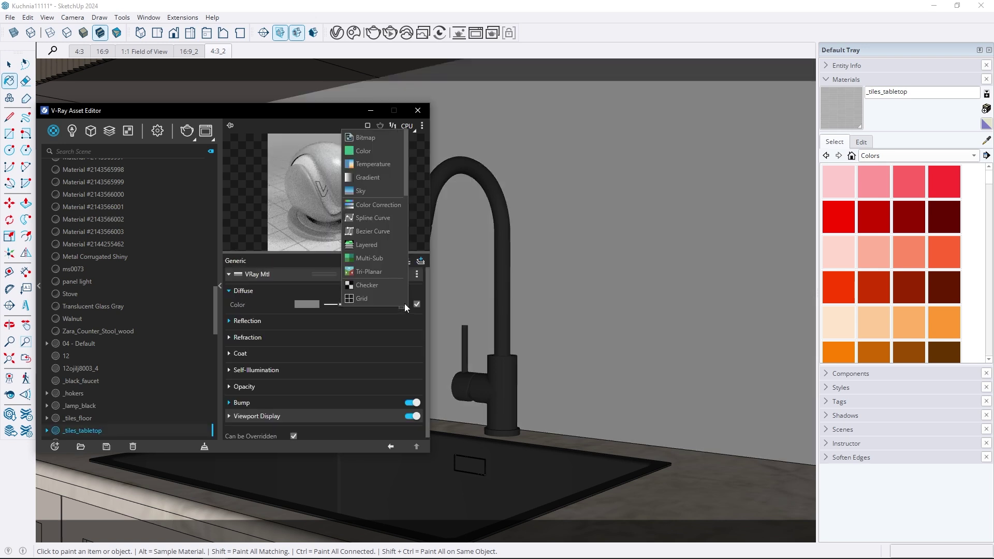
{"action": "left_click", "coordinate": [368, 244]}
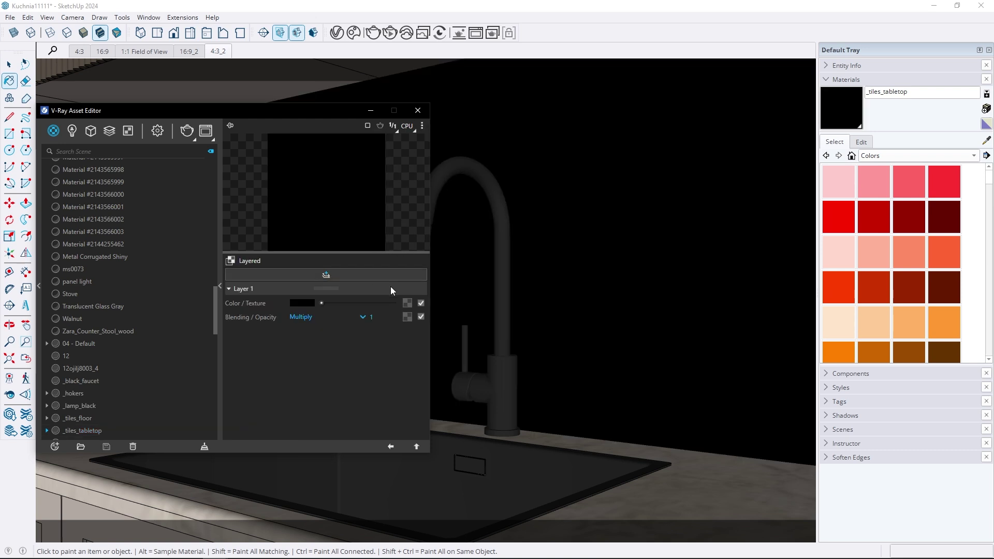
{"action": "left_click", "coordinate": [408, 302]}
{"action": "left_click", "coordinate": [376, 137]}
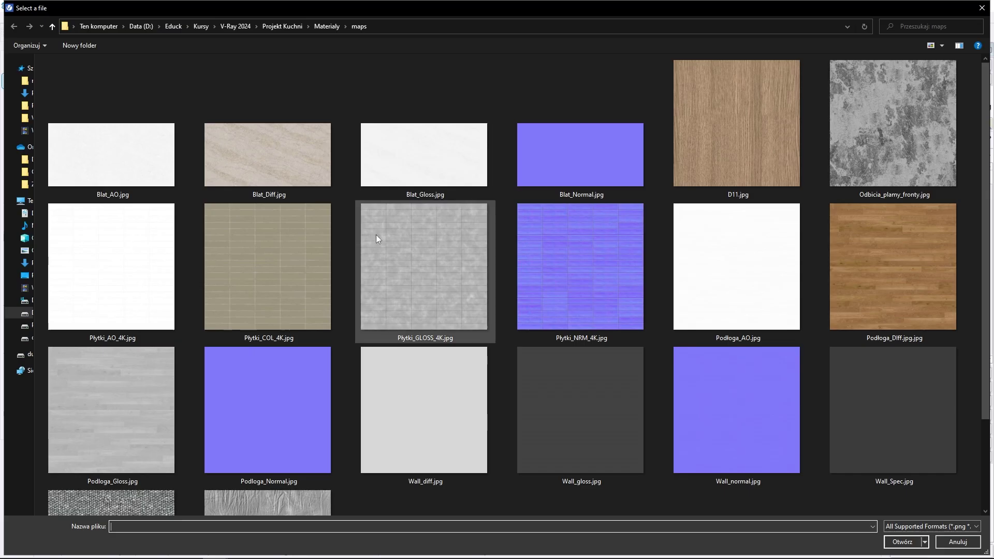
{"action": "double_click", "coordinate": [249, 250]}
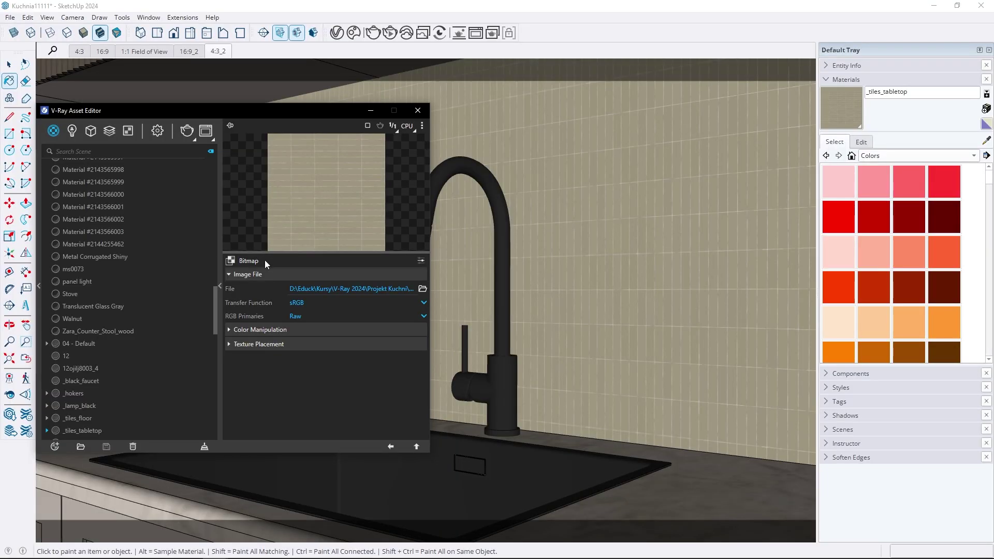
{"action": "left_click", "coordinate": [390, 447]}
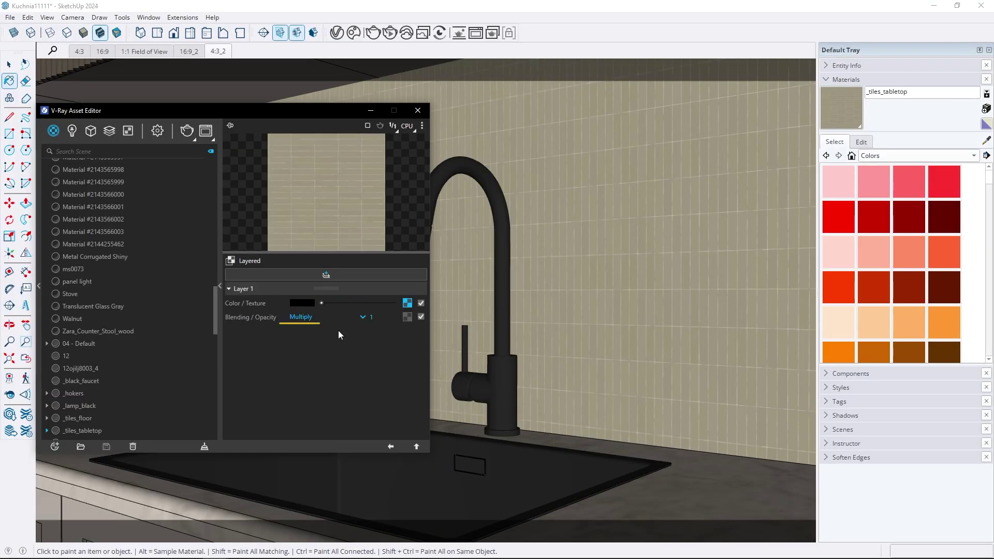
Step: Add Layer 2 with the beige tile bitmap and return to the material's main settings
{"action": "left_click", "coordinate": [327, 275]}
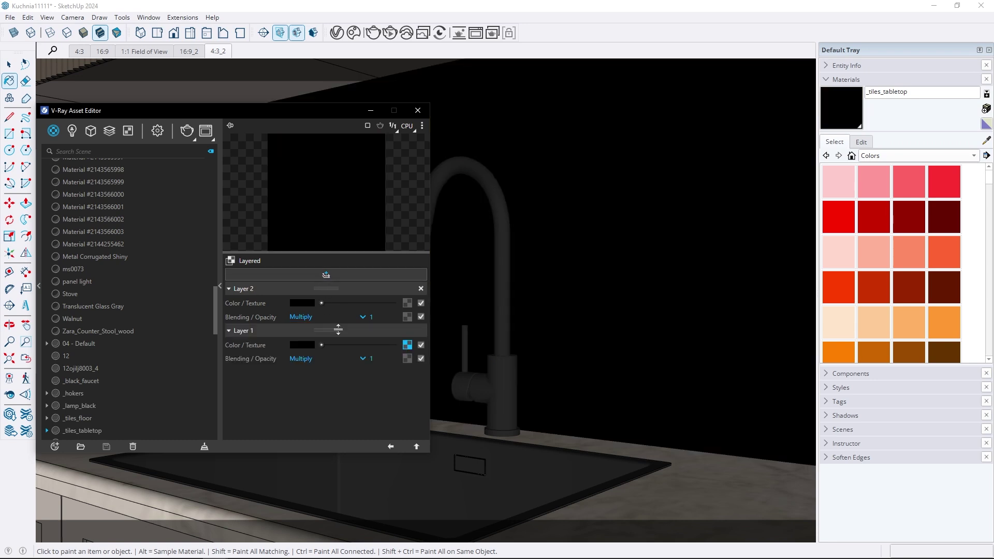
{"action": "left_click", "coordinate": [407, 304]}
{"action": "left_click", "coordinate": [371, 136]}
{"action": "double_click", "coordinate": [274, 279]}
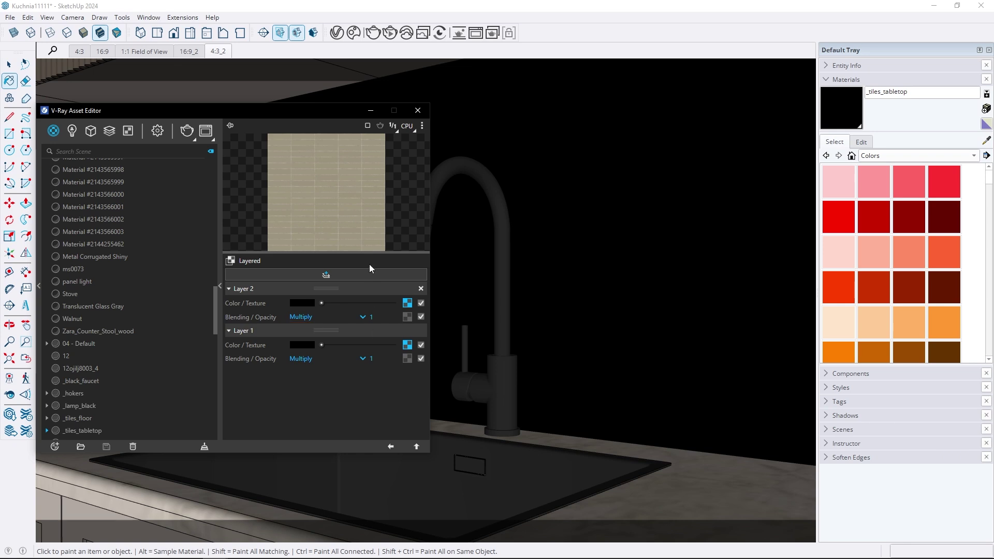
{"action": "left_click", "coordinate": [391, 446]}
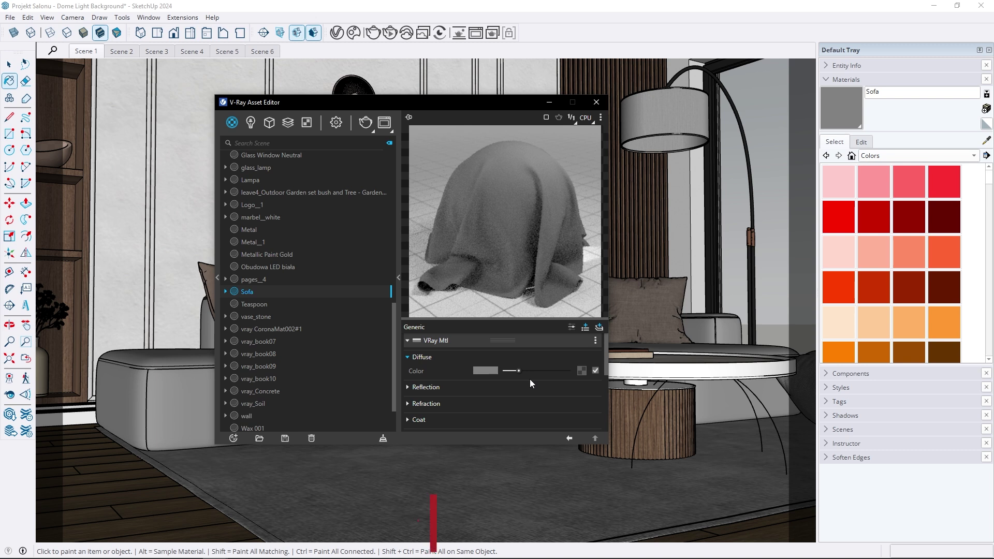
Step: Make the Sofa diffuse a Layered map with the pillow kan.jpg bitmap in Layer 1
{"action": "left_click", "coordinate": [582, 371]}
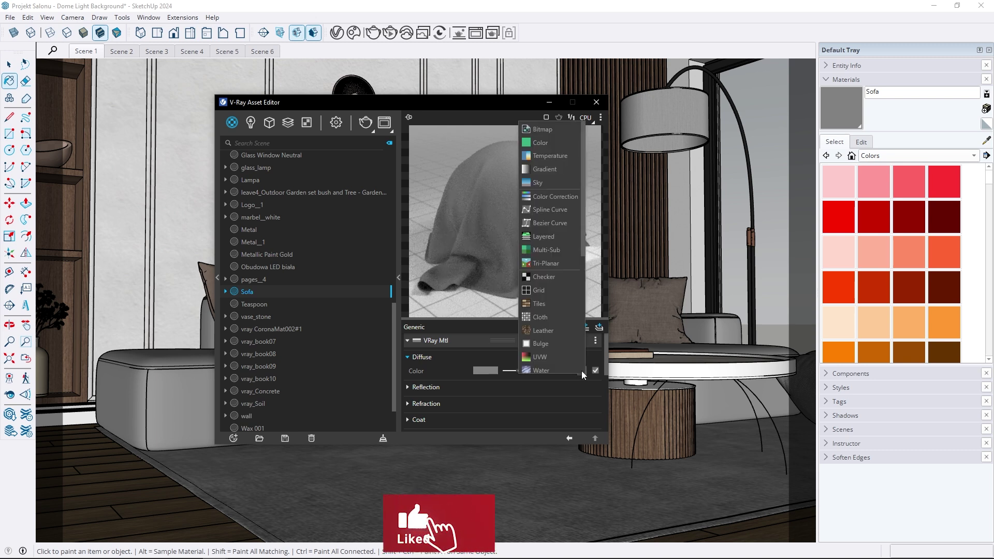
{"action": "left_click", "coordinate": [547, 237]}
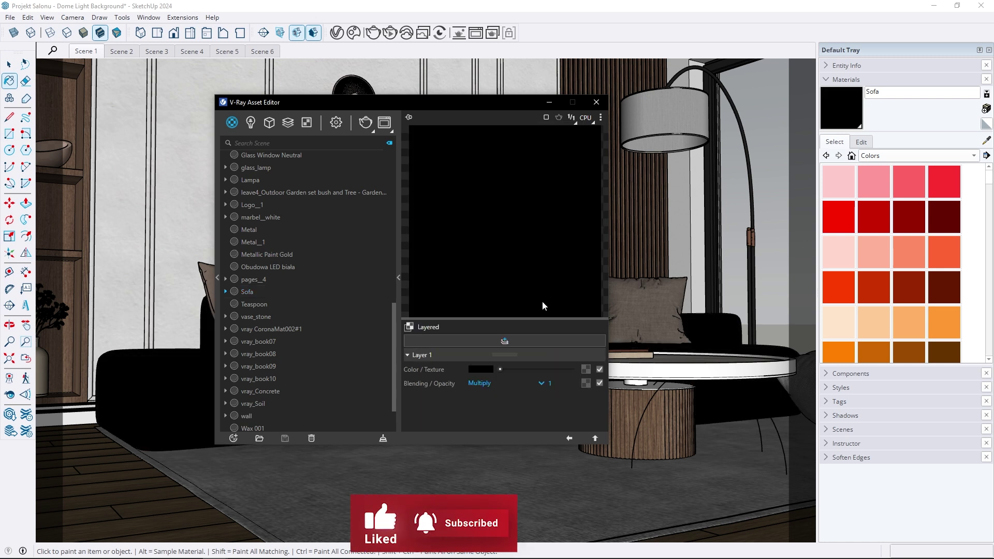
{"action": "left_click", "coordinate": [586, 369]}
{"action": "left_click", "coordinate": [550, 129]}
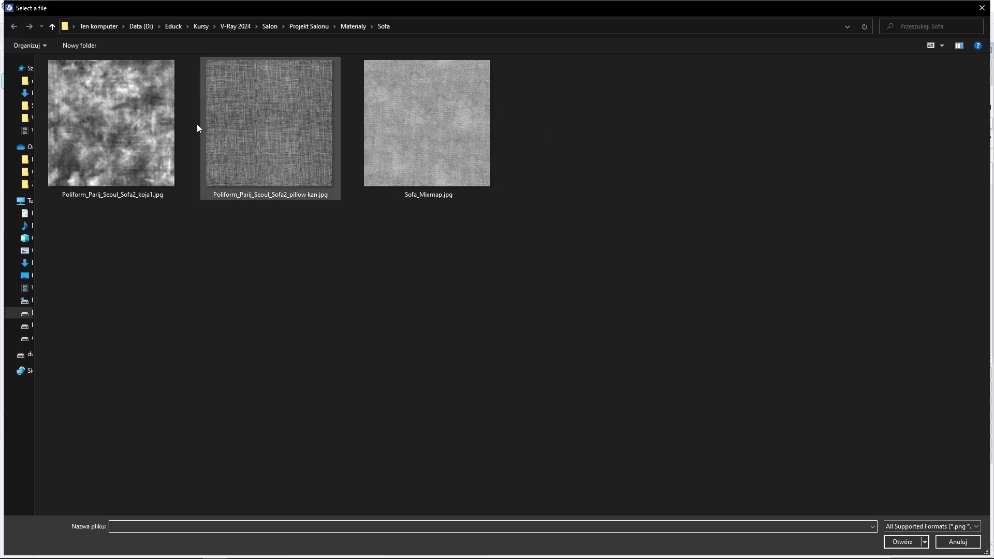
{"action": "double_click", "coordinate": [226, 129]}
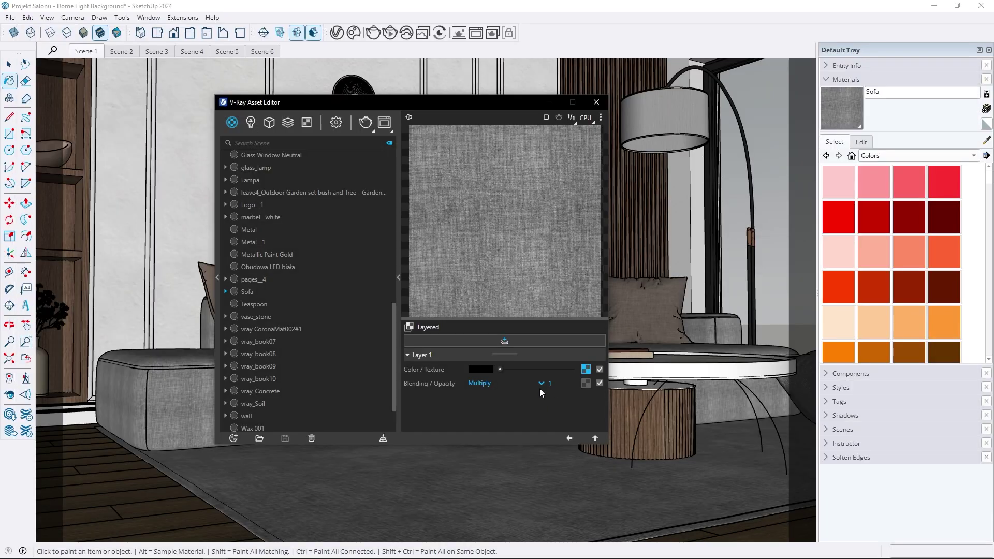
Step: Add Layer 2 with the mottled koja1.jpg bitmap
{"action": "left_click", "coordinate": [505, 341]}
{"action": "left_click", "coordinate": [586, 369]}
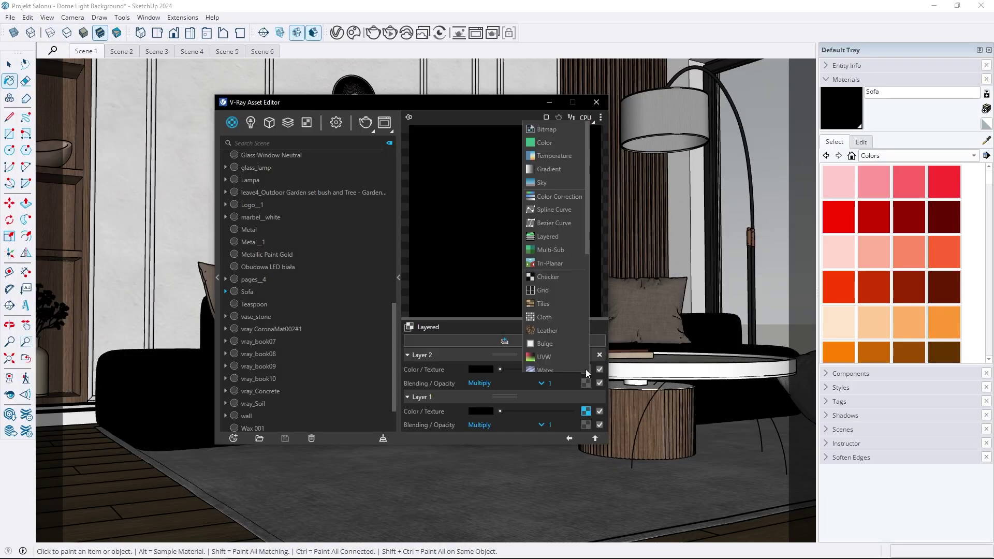
{"action": "left_click", "coordinate": [562, 129]}
{"action": "double_click", "coordinate": [150, 156]}
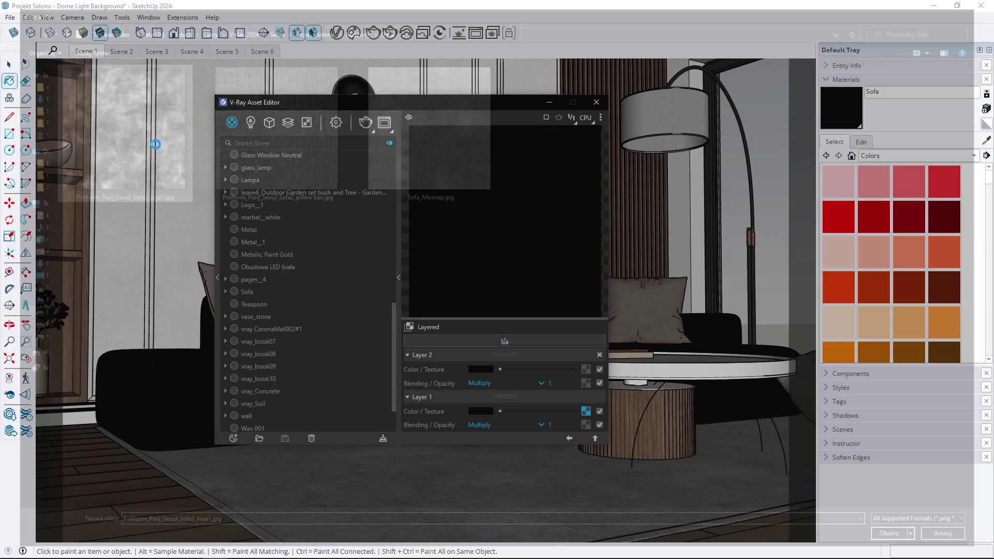
{"action": "left_click", "coordinate": [570, 440]}
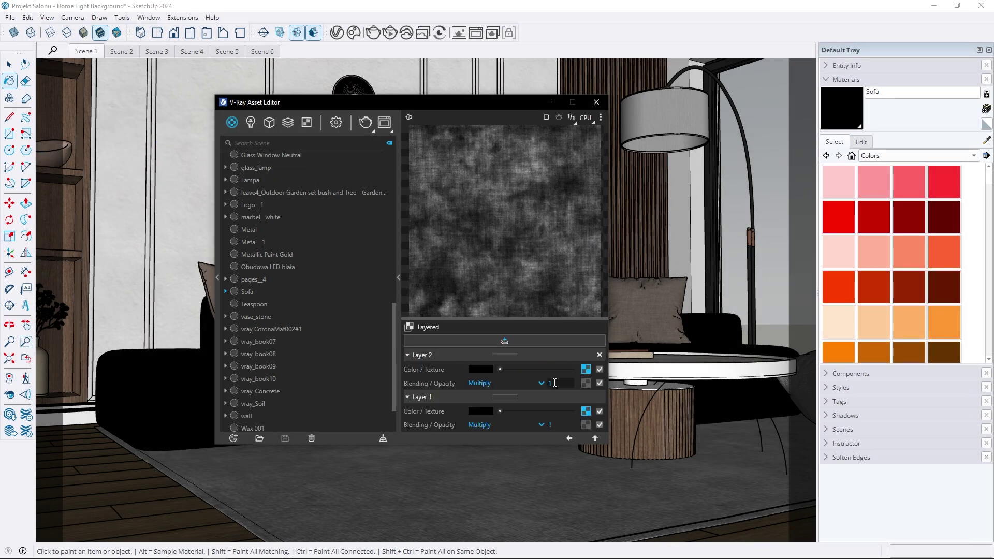
Step: Set the koja1 Layer 2 opacity to 0.5, keeping the fabric Layer 1 at 1
{"action": "double_click", "coordinate": [555, 383]}
{"action": "type", "text": "0.5"}
{"action": "key", "text": "Return"}
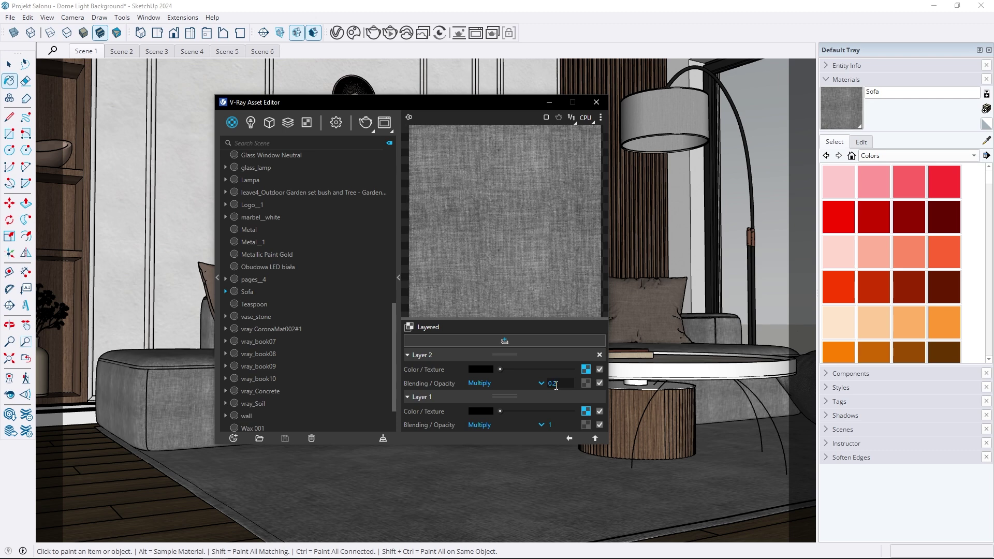
{"action": "double_click", "coordinate": [564, 384]}
{"action": "type", "text": "1"}
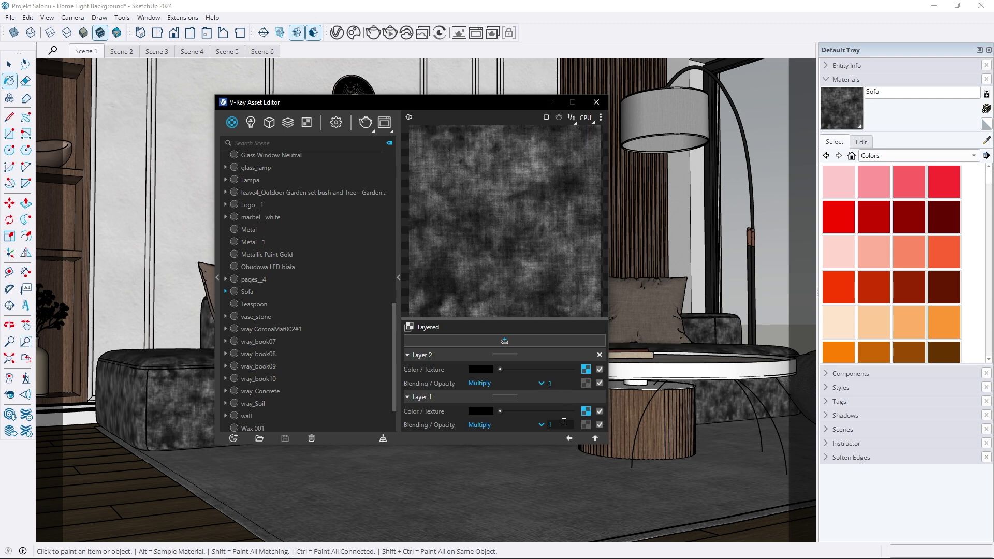
{"action": "left_click_drag", "start_coordinate": [563, 424], "coordinate": [548, 425]}
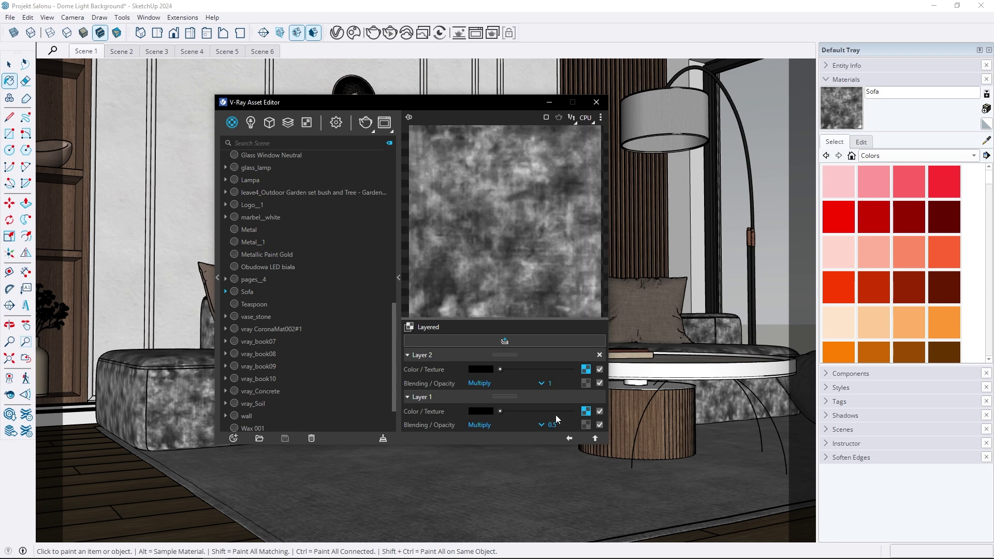
{"action": "left_click_drag", "start_coordinate": [560, 420], "coordinate": [548, 424]}
{"action": "key", "text": "Return"}
{"action": "left_click", "coordinate": [550, 382]}
{"action": "type", "text": "0.5"}
{"action": "key", "text": "Return"}
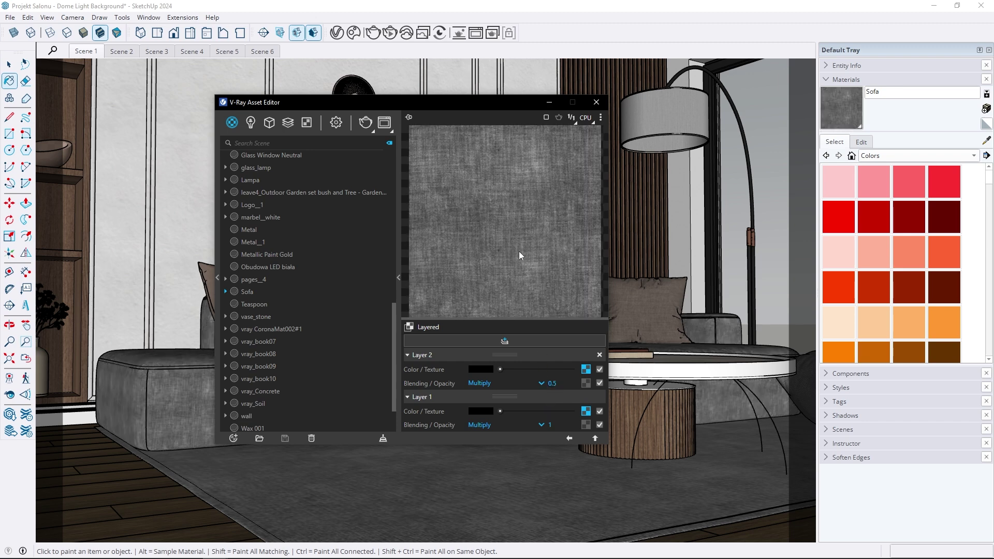
Step: Add a third sofa texture layer and set the Layer 1 and 2 opacities to 0.3 and 0.2
{"action": "left_click", "coordinate": [524, 341]}
{"action": "left_click", "coordinate": [581, 371]}
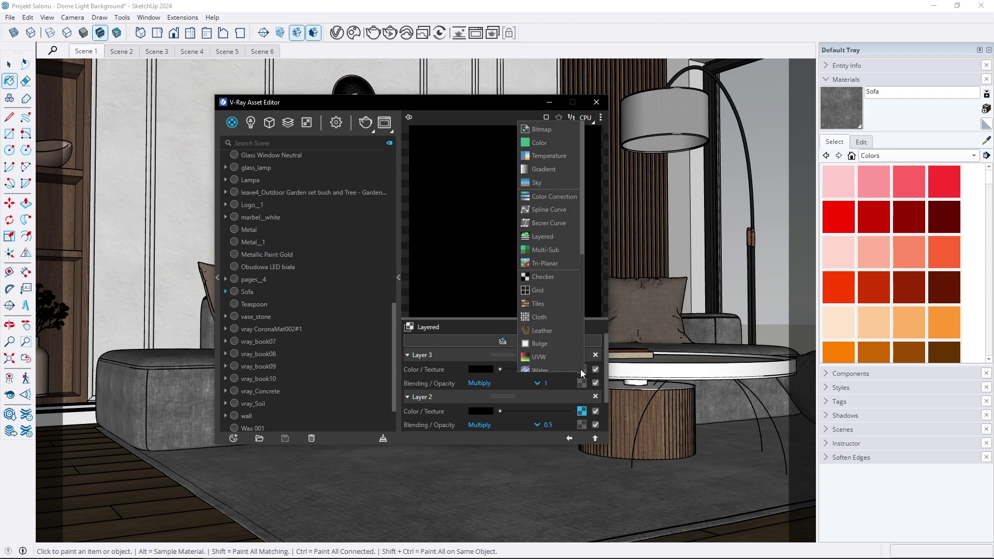
{"action": "left_click", "coordinate": [553, 129]}
{"action": "double_click", "coordinate": [461, 142]}
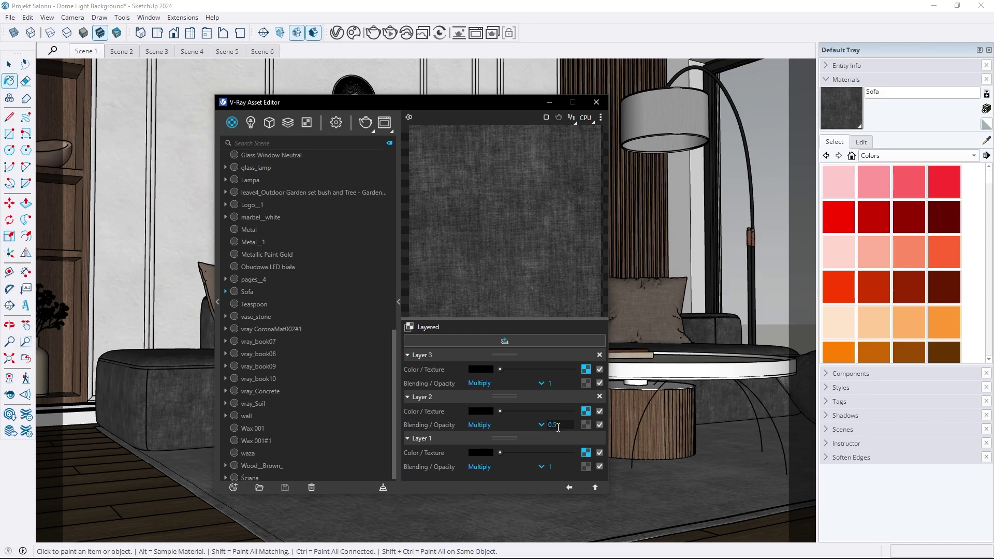
{"action": "key", "text": "Tab"}
{"action": "type", "text": "0.3"}
{"action": "key", "text": "Return"}
{"action": "double_click", "coordinate": [550, 424]}
{"action": "type", "text": "0"}
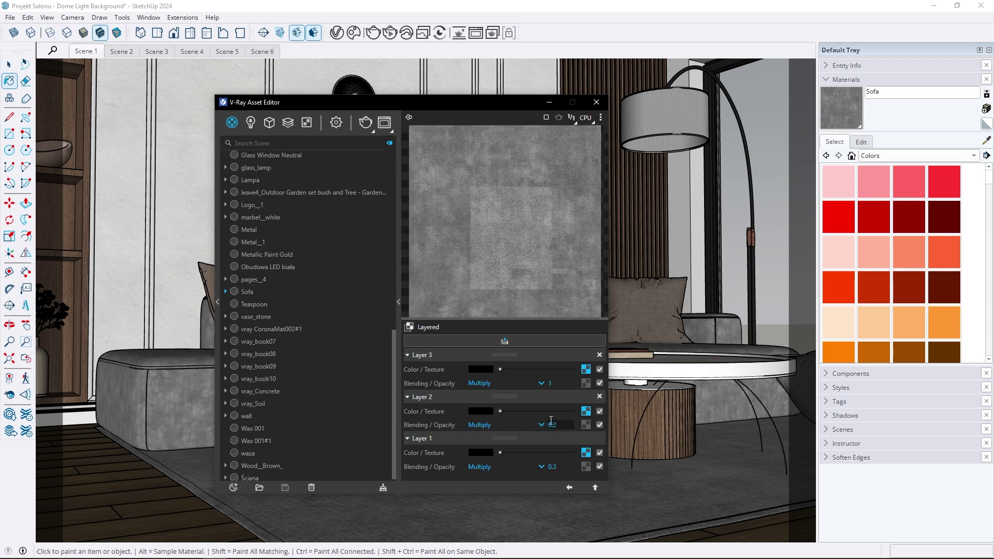
{"action": "type", "text": ".2"}
Step: Try Layer 3 blend modes Normal, Add, Soft Light and Hard Mix, settling on Color Dodge
{"action": "left_click", "coordinate": [506, 383]}
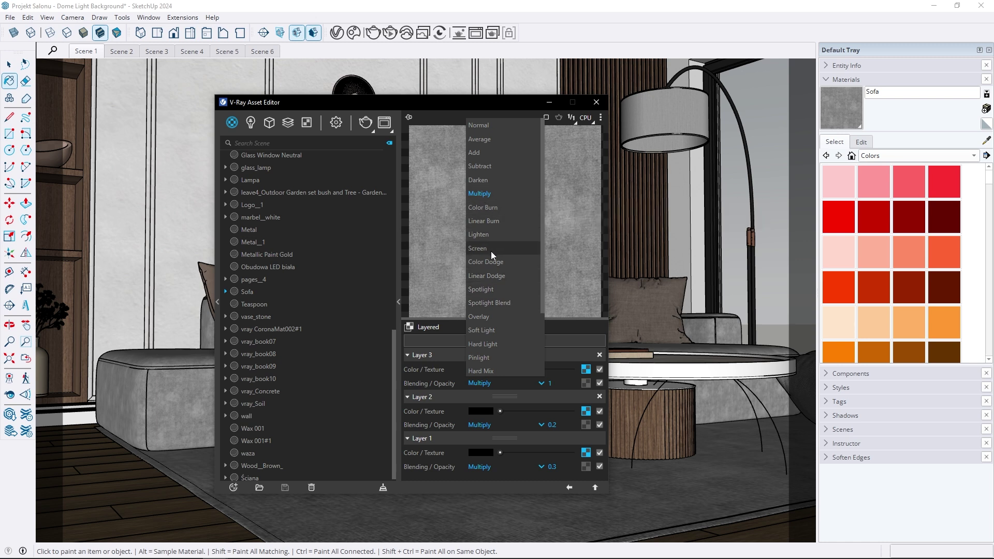
{"action": "left_click", "coordinate": [482, 125]}
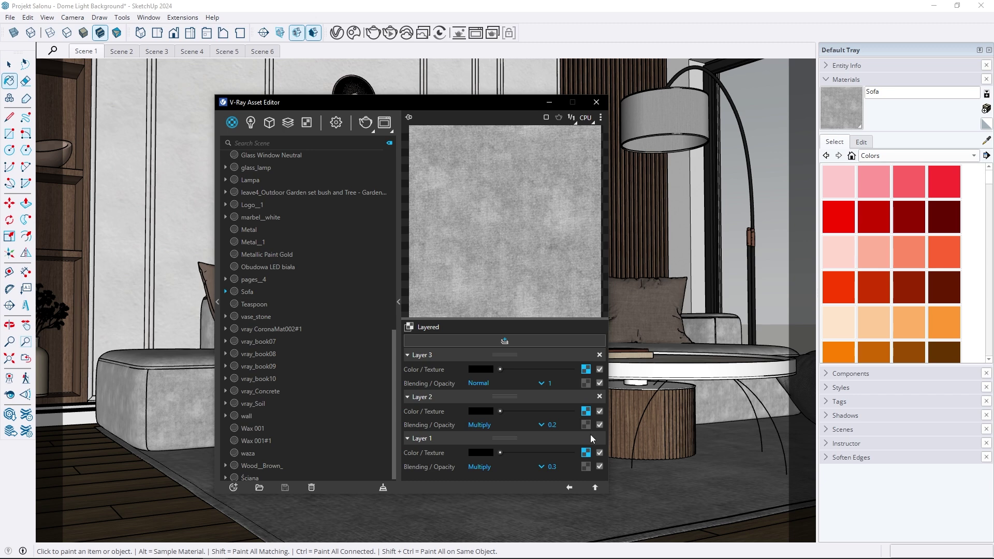
{"action": "left_click", "coordinate": [498, 382]}
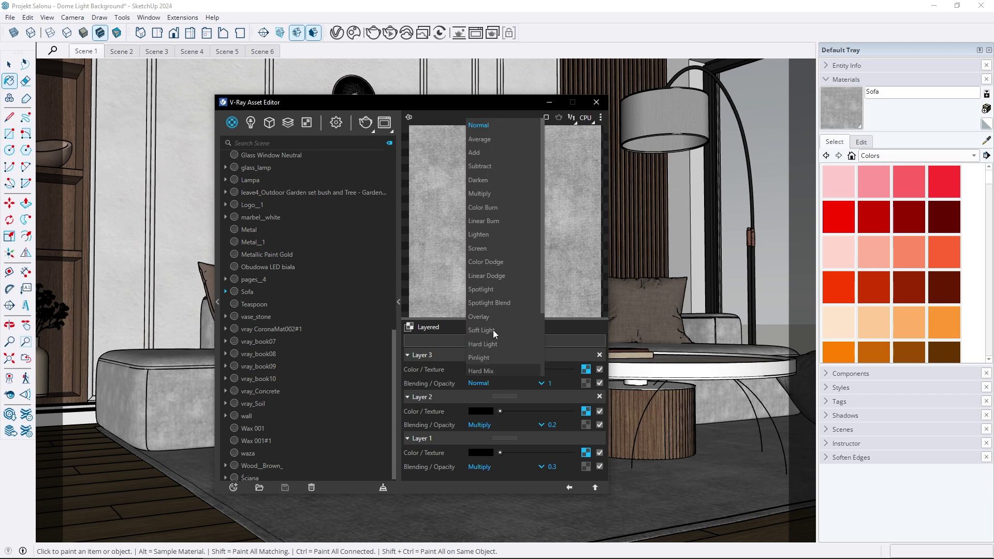
{"action": "left_click", "coordinate": [486, 154]}
{"action": "left_click", "coordinate": [486, 383]}
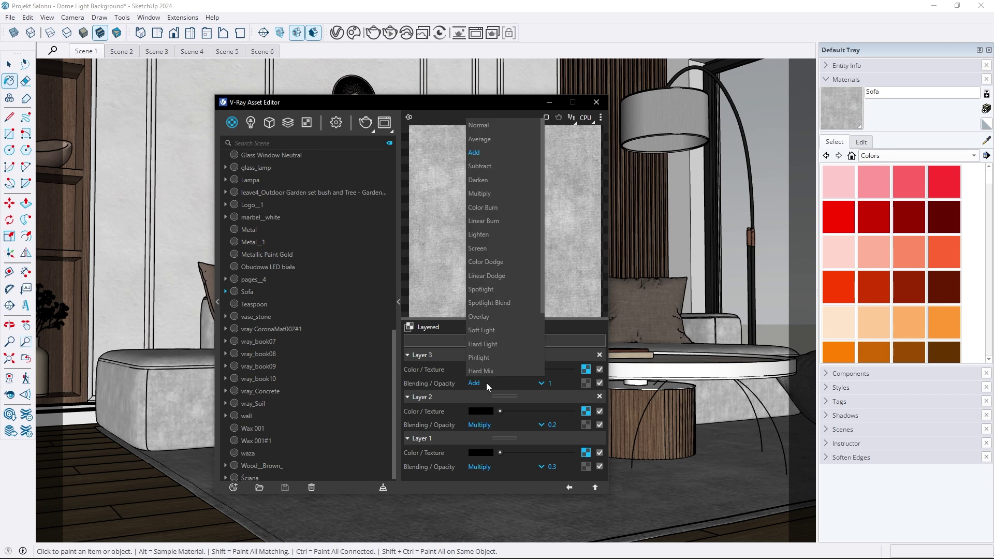
{"action": "left_click", "coordinate": [483, 330]}
{"action": "left_click", "coordinate": [488, 383]}
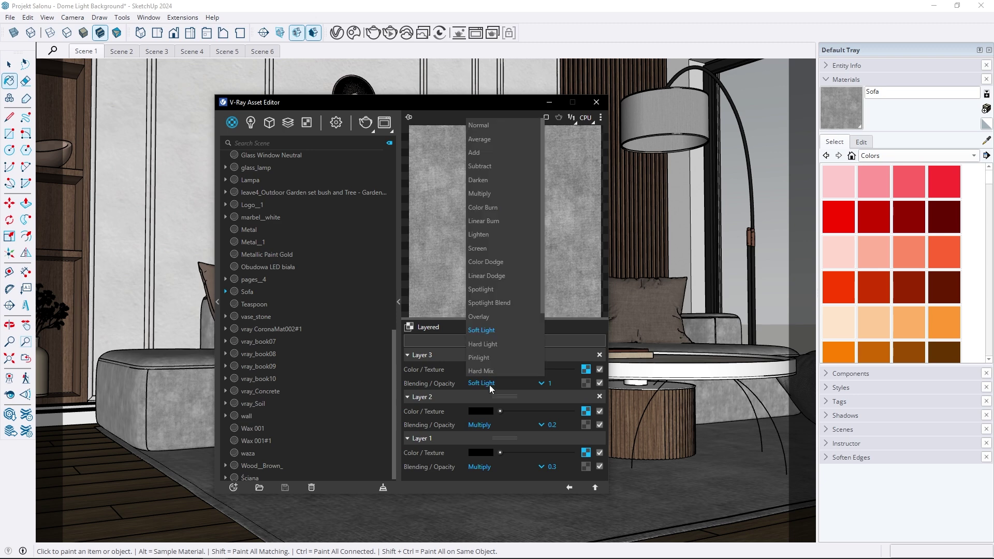
{"action": "left_click", "coordinate": [489, 374]}
{"action": "left_click", "coordinate": [489, 384]}
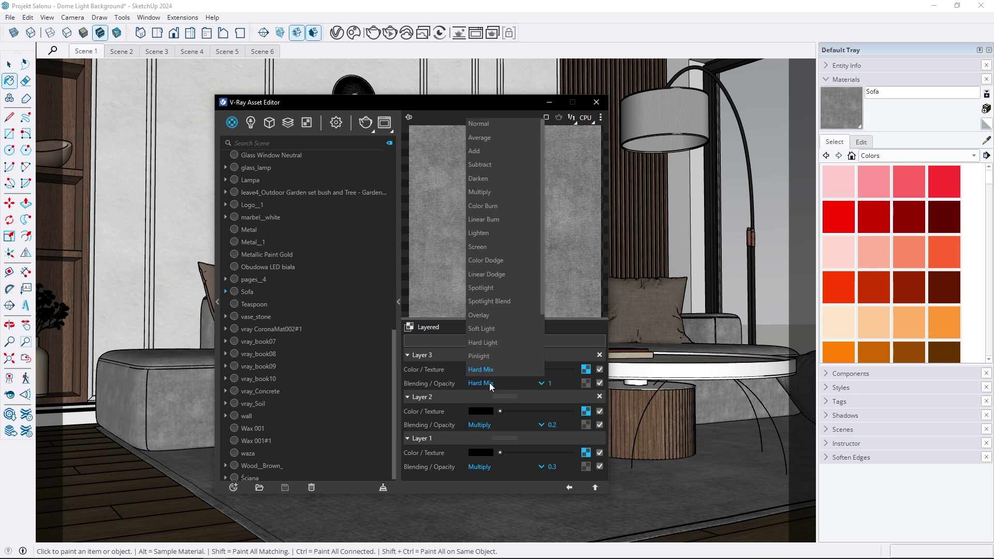
{"action": "left_click", "coordinate": [488, 258]}
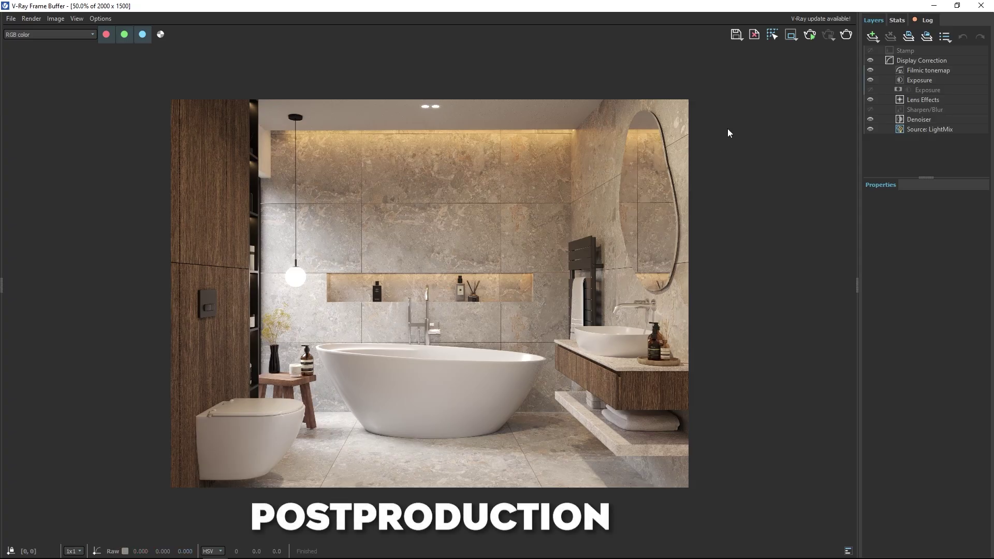
Step: Switch to Polygon region render and outline a region around the pendant lamp
{"action": "left_click", "coordinate": [792, 36]}
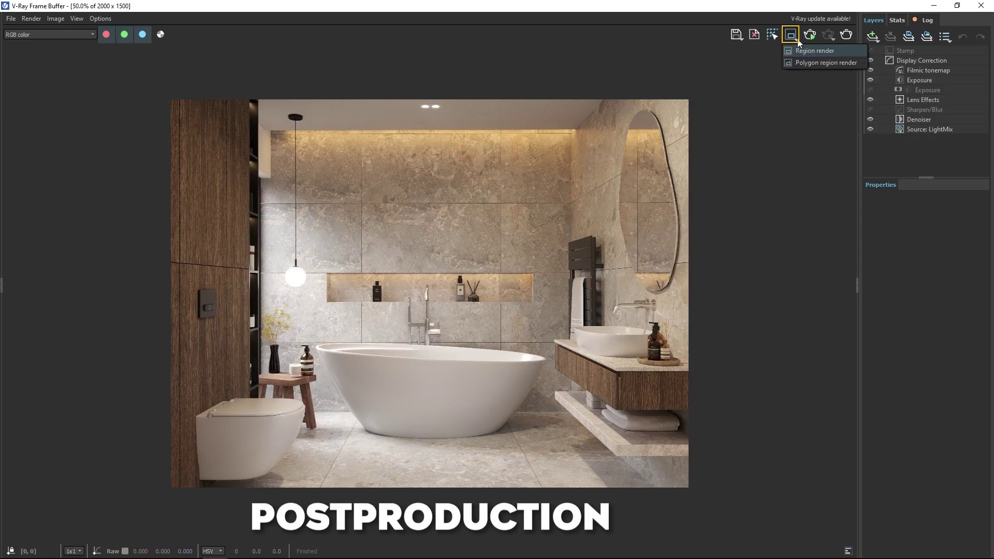
{"action": "left_click", "coordinate": [807, 63]}
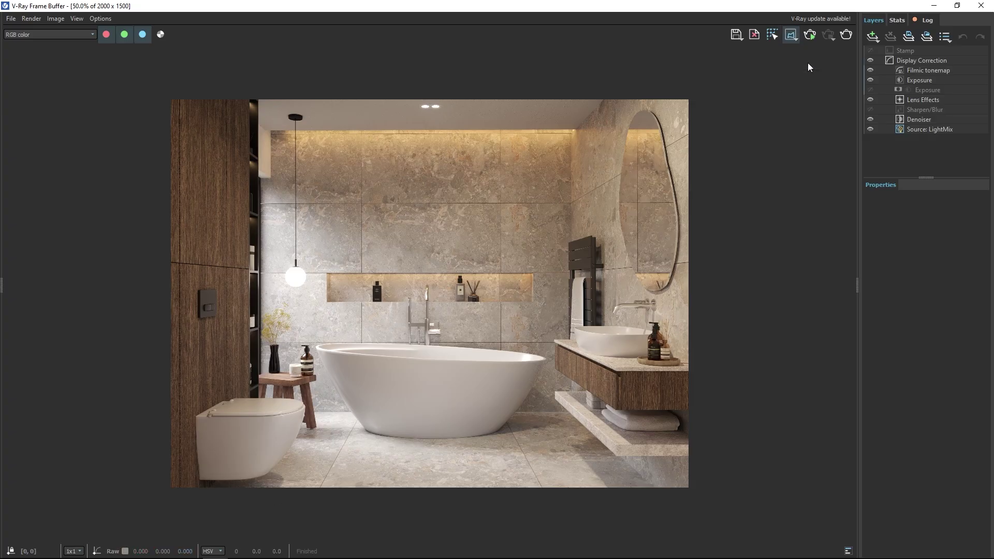
{"action": "left_click", "coordinate": [296, 256]}
{"action": "left_click", "coordinate": [317, 279]}
{"action": "left_click", "coordinate": [301, 293]}
{"action": "left_click", "coordinate": [287, 293]}
{"action": "left_click", "coordinate": [276, 279]}
{"action": "left_click", "coordinate": [296, 255]}
Step: Outline the bathtub with a polygon region, nudge its top vertex, and render both regions
{"action": "left_click", "coordinate": [313, 327]}
{"action": "left_click", "coordinate": [329, 400]}
{"action": "left_click", "coordinate": [371, 438]}
{"action": "left_click", "coordinate": [441, 446]}
{"action": "left_click", "coordinate": [512, 436]}
{"action": "left_click", "coordinate": [546, 399]}
{"action": "left_click", "coordinate": [561, 352]}
{"action": "left_click", "coordinate": [506, 348]}
{"action": "left_click", "coordinate": [445, 341]}
{"action": "left_click", "coordinate": [372, 337]}
{"action": "left_click", "coordinate": [313, 327]}
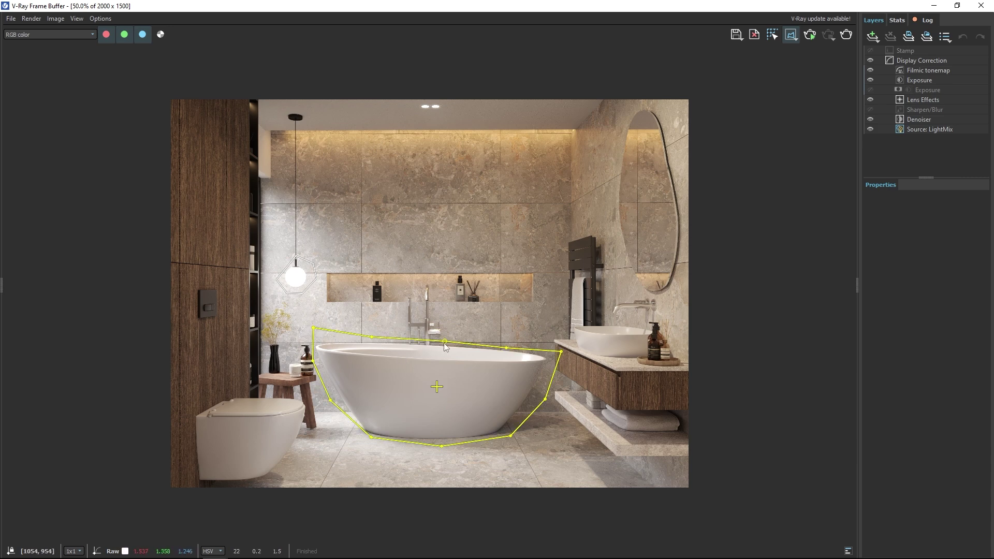
{"action": "mouse_move", "coordinate": [445, 342]}
{"action": "left_mouse_down"}
{"action": "mouse_move", "coordinate": [446, 333]}
{"action": "mouse_move", "coordinate": [445, 341]}
{"action": "left_mouse_up"}
{"action": "left_click", "coordinate": [846, 35]}
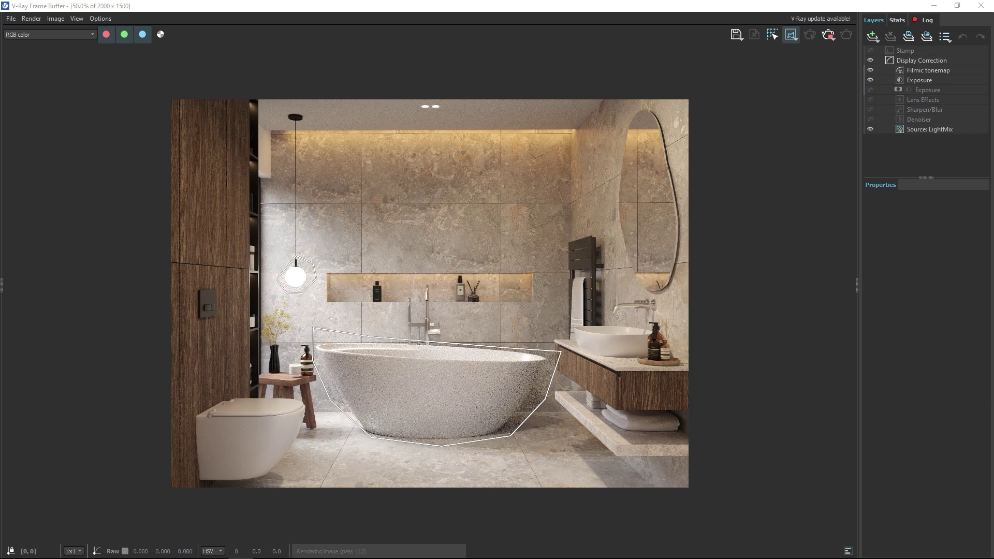
Step: Add a Vignette layer and enlarge it, softening and widening its edge to size 0.870, feather 1.080
{"action": "left_click", "coordinate": [873, 36]}
{"action": "left_click", "coordinate": [882, 71]}
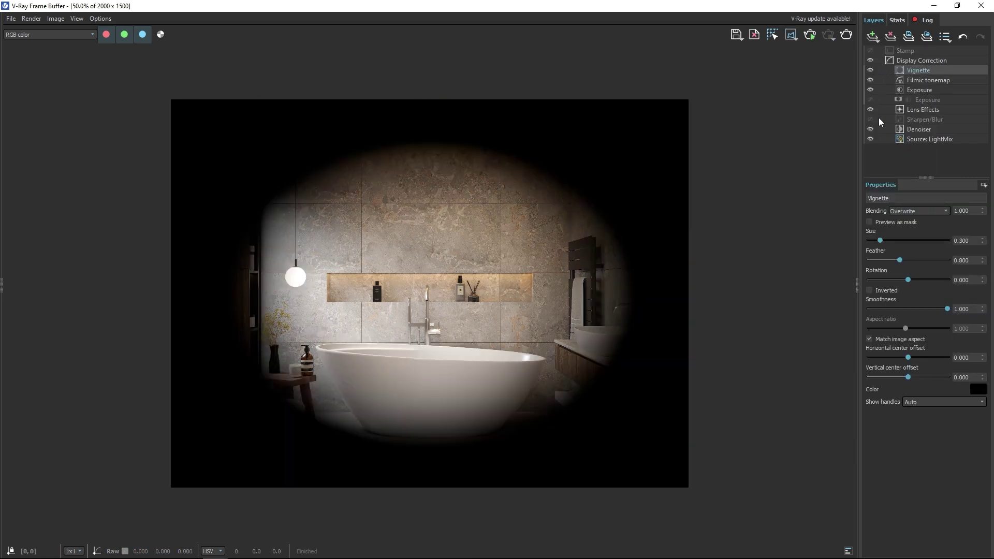
{"action": "left_click_drag", "start_coordinate": [886, 241], "coordinate": [903, 260]}
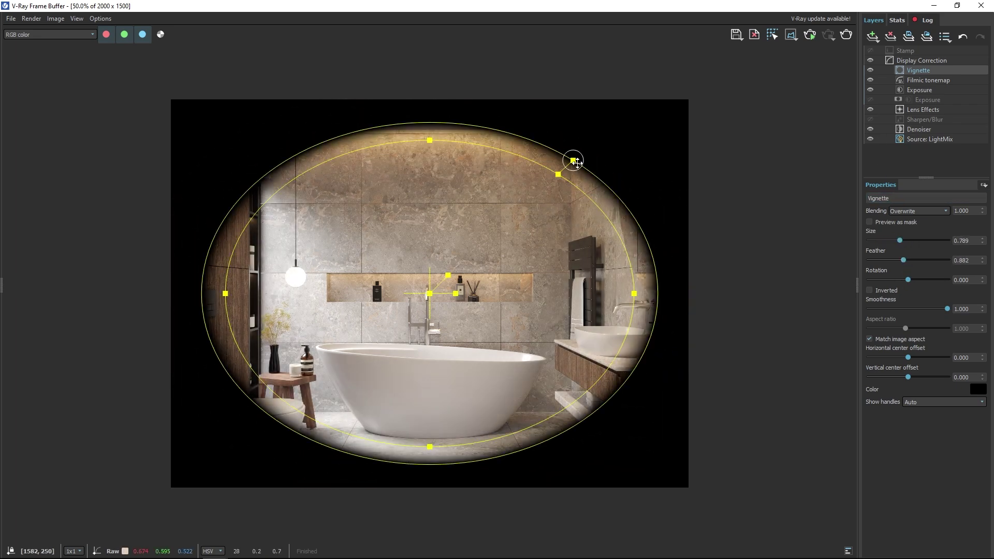
{"action": "left_click_drag", "start_coordinate": [574, 160], "coordinate": [608, 136]}
{"action": "left_click_drag", "start_coordinate": [636, 290], "coordinate": [656, 291]}
{"action": "left_click_drag", "start_coordinate": [614, 129], "coordinate": [625, 129]}
{"action": "left_click_drag", "start_coordinate": [568, 172], "coordinate": [593, 160]}
{"action": "mouse_move", "coordinate": [904, 361]}
{"action": "left_mouse_down"}
{"action": "mouse_move", "coordinate": [919, 361]}
{"action": "mouse_move", "coordinate": [908, 361]}
{"action": "left_mouse_up"}
Step: Make the vignette black at 0.49 blending, compare it on and off, then show render History
{"action": "left_click", "coordinate": [981, 393]}
{"action": "left_click_drag", "start_coordinate": [786, 269], "coordinate": [694, 237]}
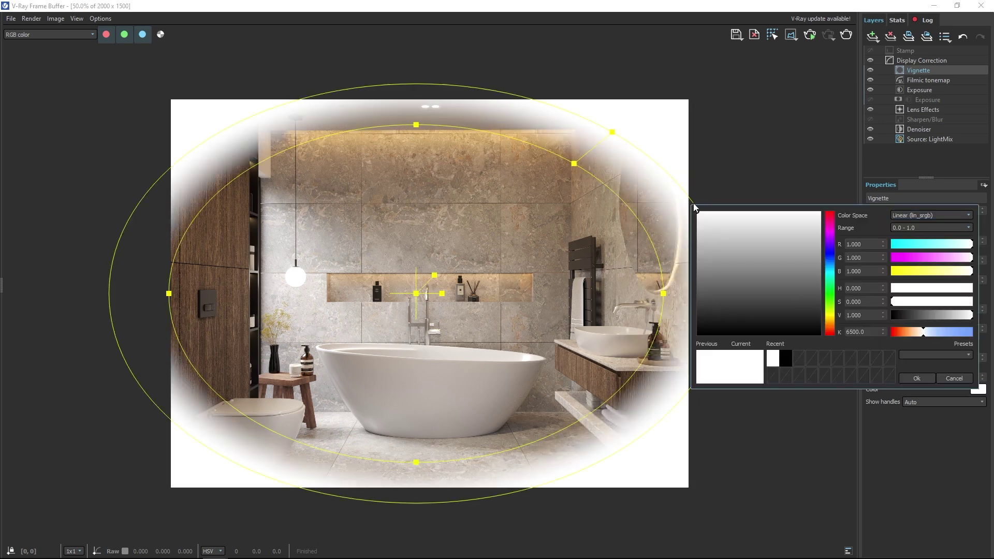
{"action": "left_click_drag", "start_coordinate": [699, 218], "coordinate": [705, 334]}
{"action": "left_click", "coordinate": [916, 378]}
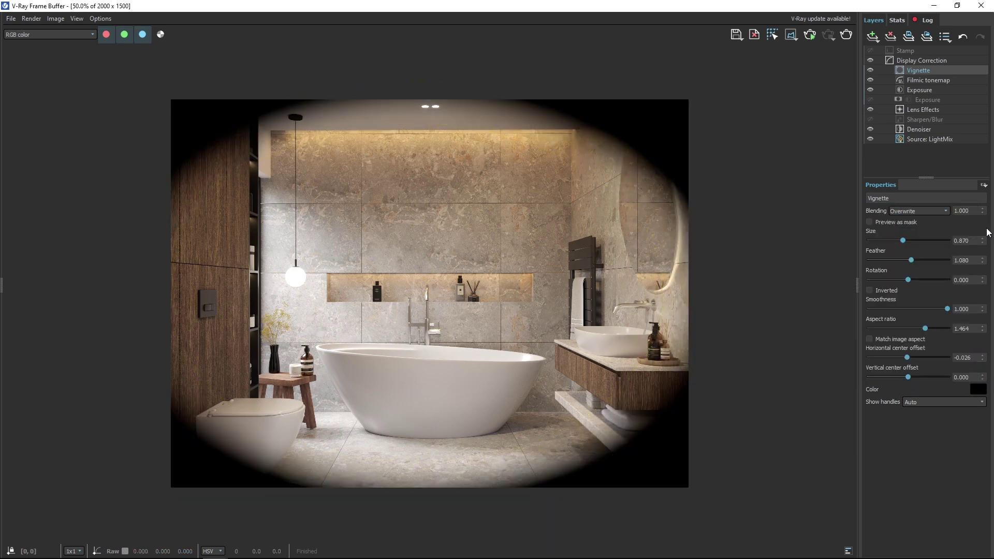
{"action": "left_click_drag", "start_coordinate": [982, 211], "coordinate": [982, 228]}
{"action": "left_click", "coordinate": [870, 71]}
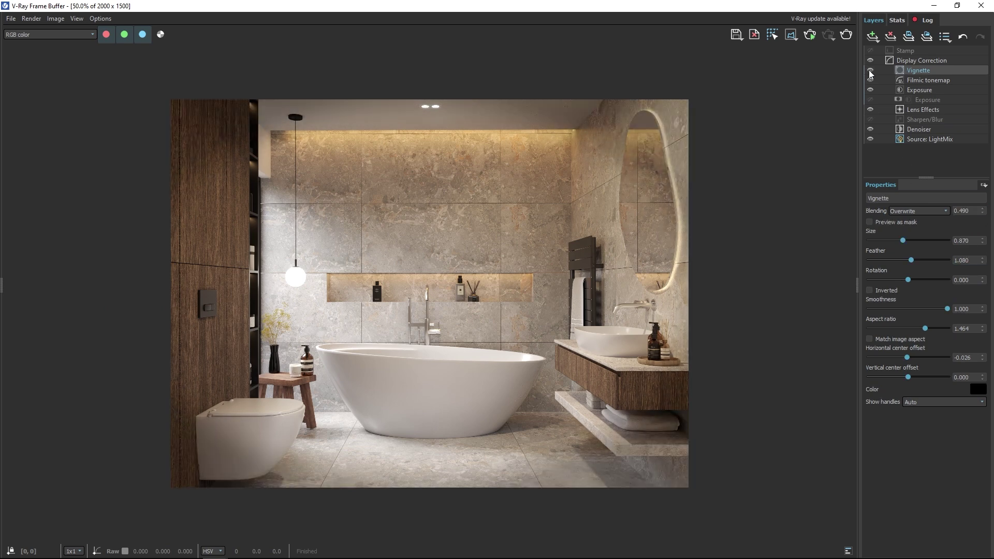
{"action": "left_click", "coordinate": [870, 70]}
{"action": "left_click", "coordinate": [870, 71]}
Step: Preview colour filter presets from Warm Valley through Soft Greens, ending on Sharp Chic
{"action": "left_click", "coordinate": [2, 285]}
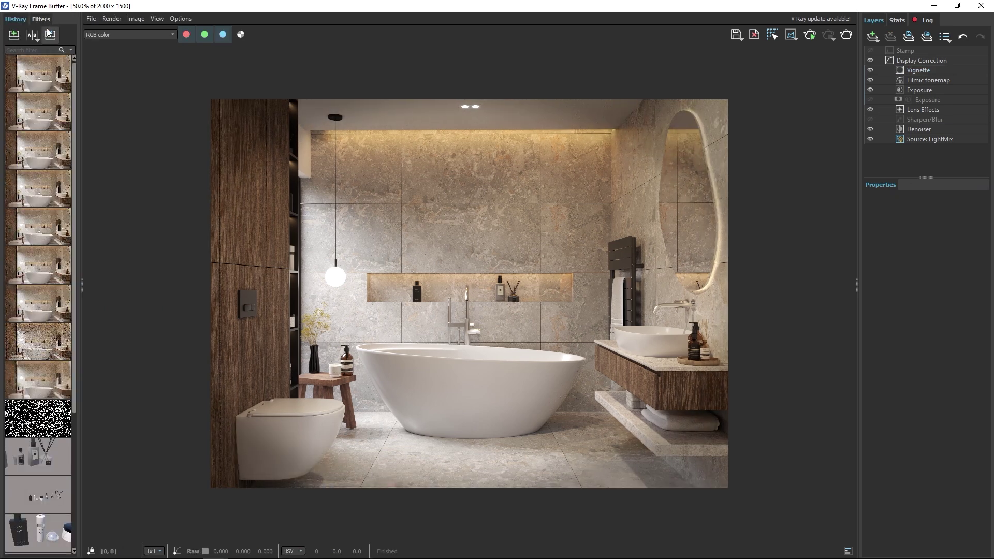
{"action": "left_click", "coordinate": [42, 19]}
{"action": "left_click", "coordinate": [37, 119]}
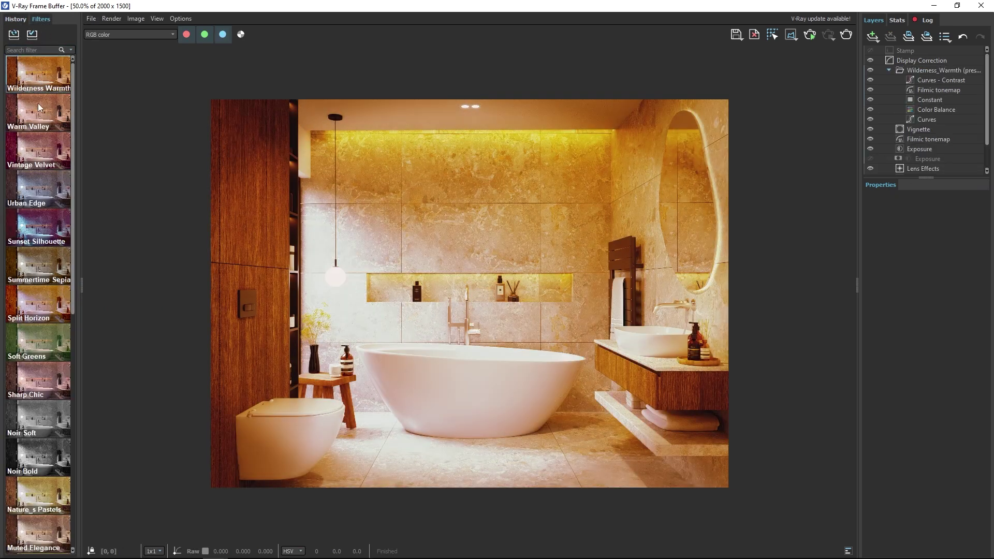
{"action": "left_click", "coordinate": [37, 156]}
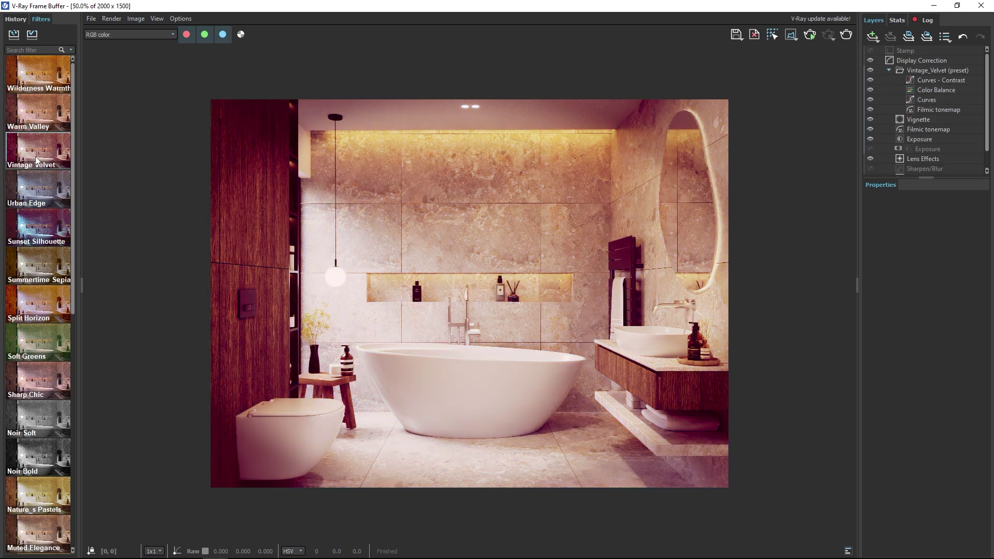
{"action": "left_click", "coordinate": [36, 195]}
{"action": "left_click", "coordinate": [30, 238]}
{"action": "left_click", "coordinate": [32, 267]}
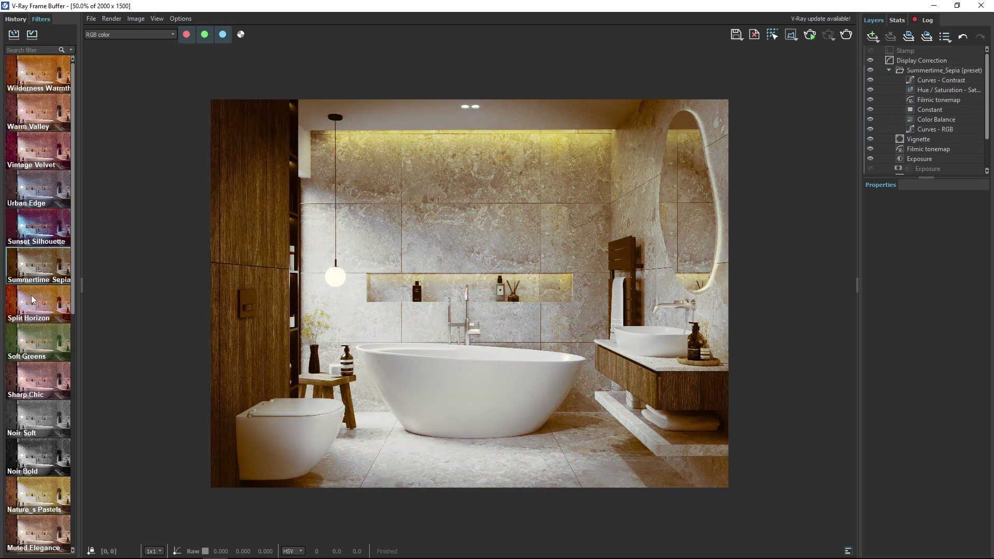
{"action": "left_click", "coordinate": [33, 305]}
{"action": "left_click", "coordinate": [32, 339]}
{"action": "left_click", "coordinate": [35, 383]}
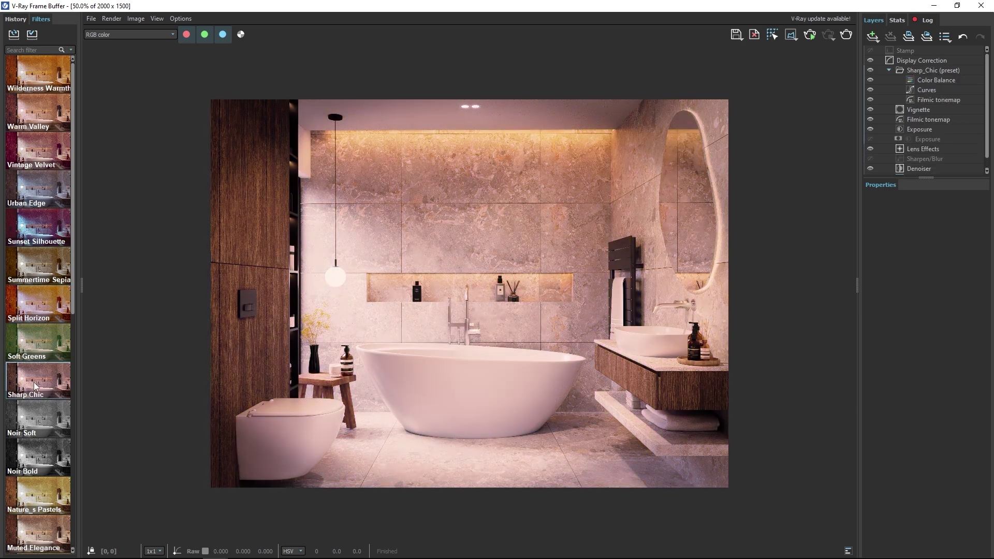
Step: Lower the Sharp_Chic preset layer's blending to about 0.136, checking its sub-layers and comparing on/off
{"action": "left_click", "coordinate": [916, 71]}
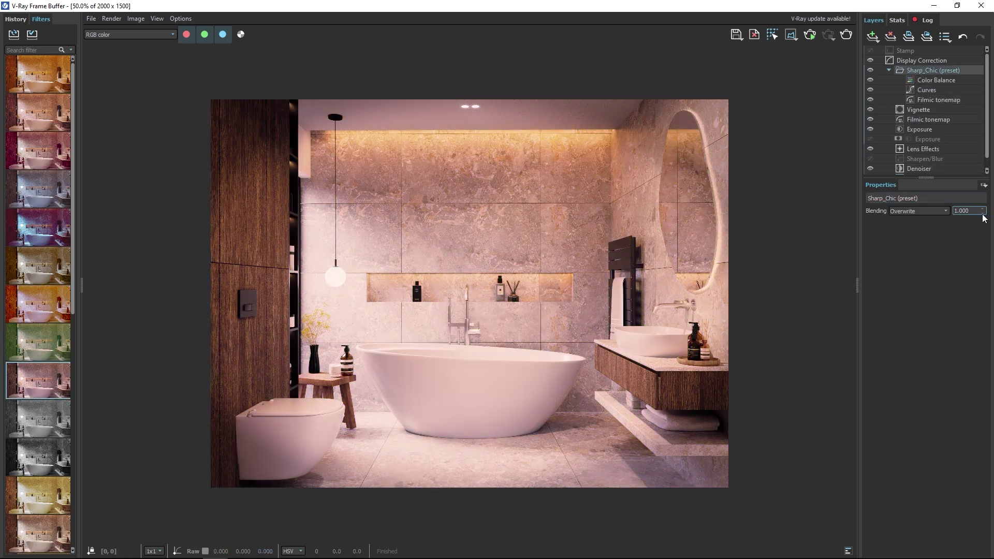
{"action": "left_click_drag", "start_coordinate": [976, 301], "coordinate": [975, 317]}
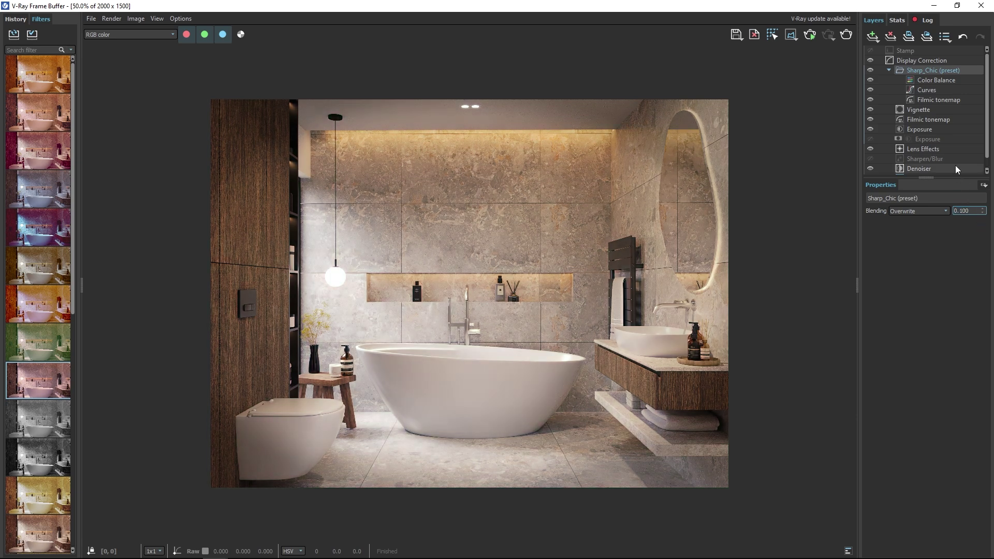
{"action": "left_click", "coordinate": [929, 80]}
{"action": "left_click", "coordinate": [927, 89]}
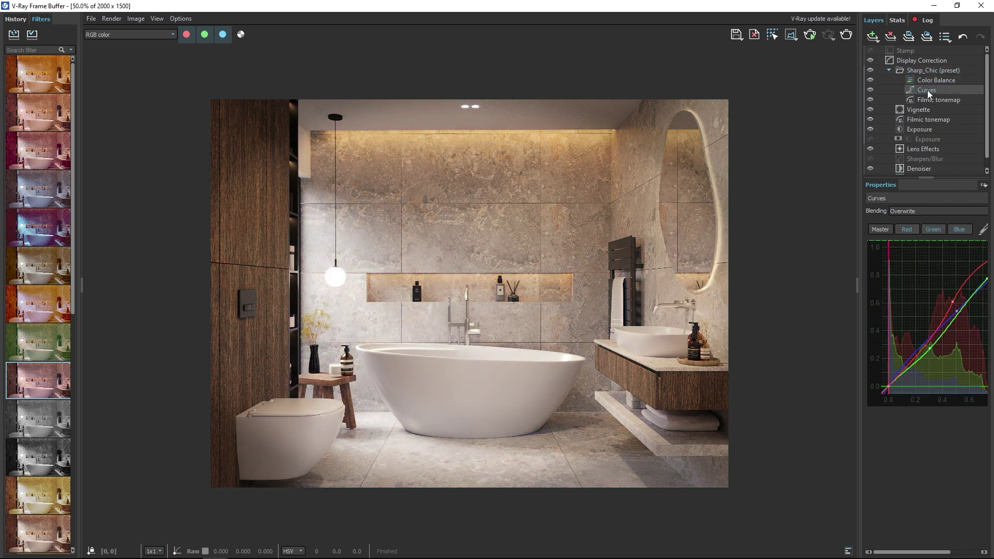
{"action": "left_click", "coordinate": [928, 99]}
{"action": "left_click", "coordinate": [921, 69]}
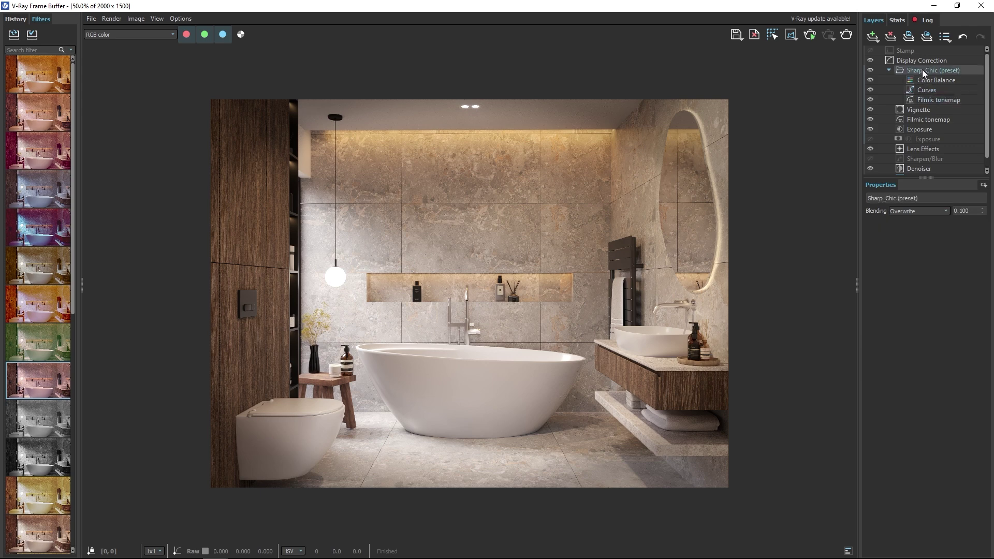
{"action": "left_click", "coordinate": [869, 70]}
{"action": "left_click", "coordinate": [870, 70]}
{"action": "left_click_drag", "start_coordinate": [982, 209], "coordinate": [982, 203]}
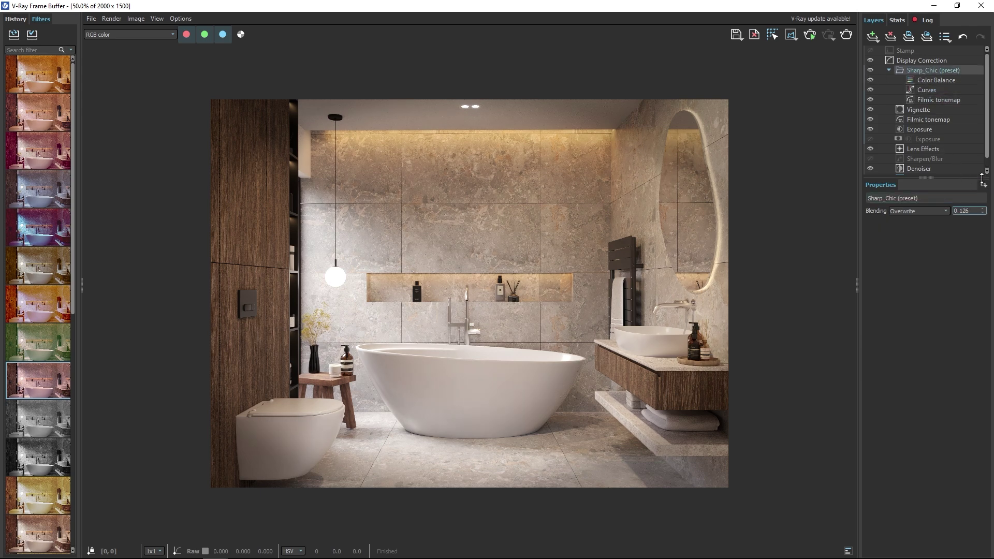